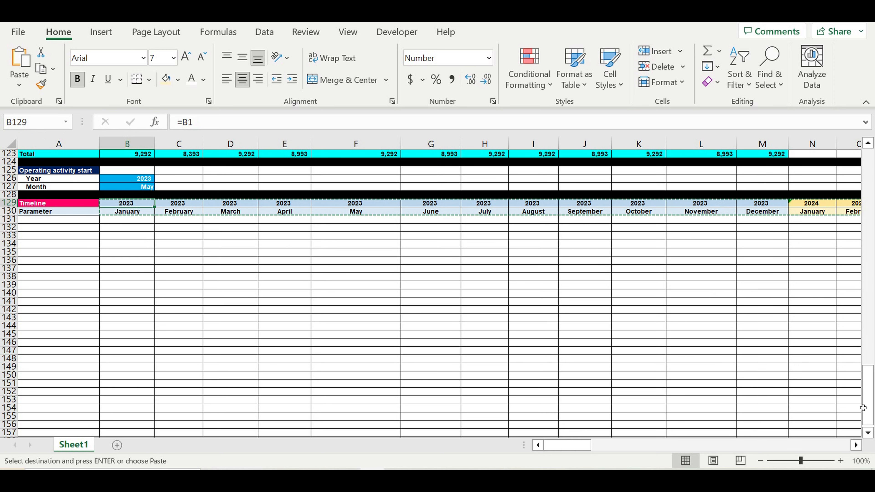
Cancel the pending copy and set the first year in cell B1 to 2025.
left_click_drag(868, 395, 870, 136)
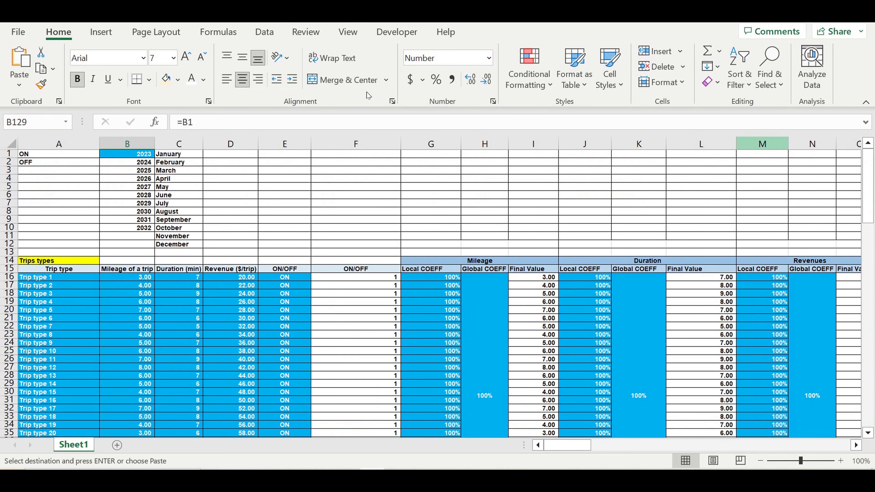
left_click(135, 156)
key("Escape")
type("2025")
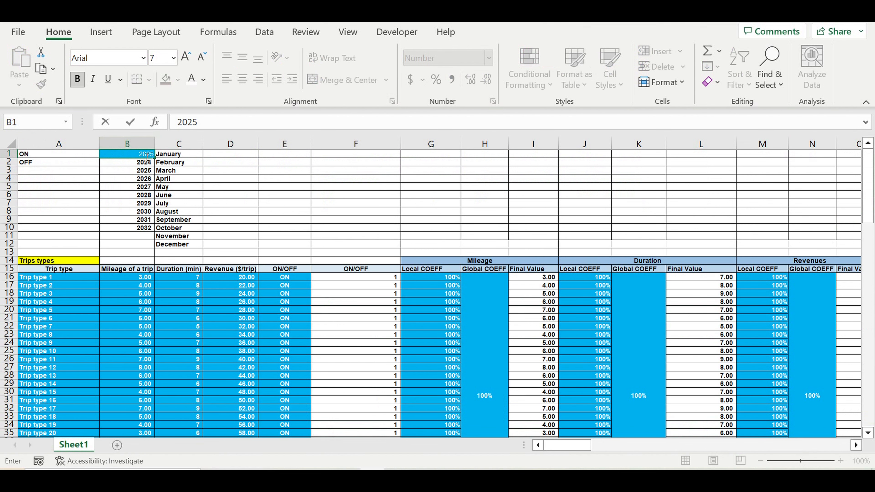
key("Return")
left_click(247, 188)
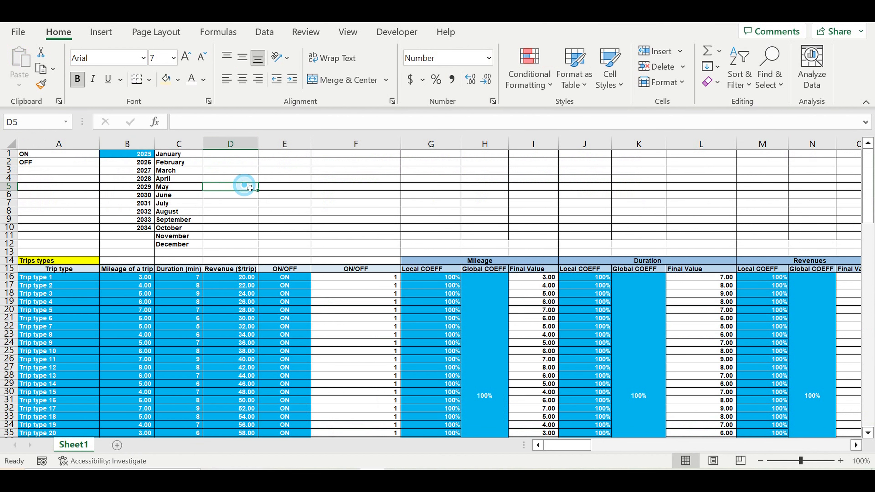
Examine the year and month headers in timeline rows 129 and 130 across all the years.
left_click_drag(867, 203, 868, 405)
left_click_drag(126, 351, 851, 371)
left_click(754, 377)
left_click_drag(647, 444, 490, 446)
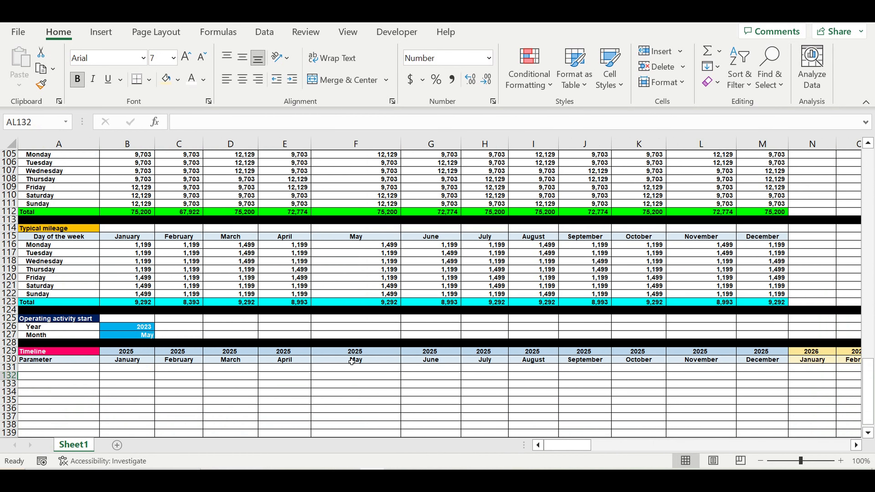
left_click(353, 352)
left_click(499, 362)
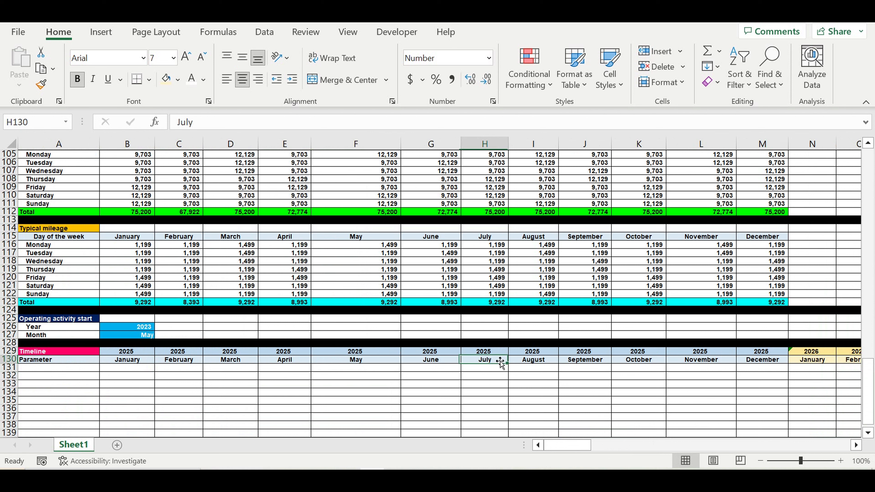
left_click(491, 352)
left_click(490, 362)
left_click(132, 353)
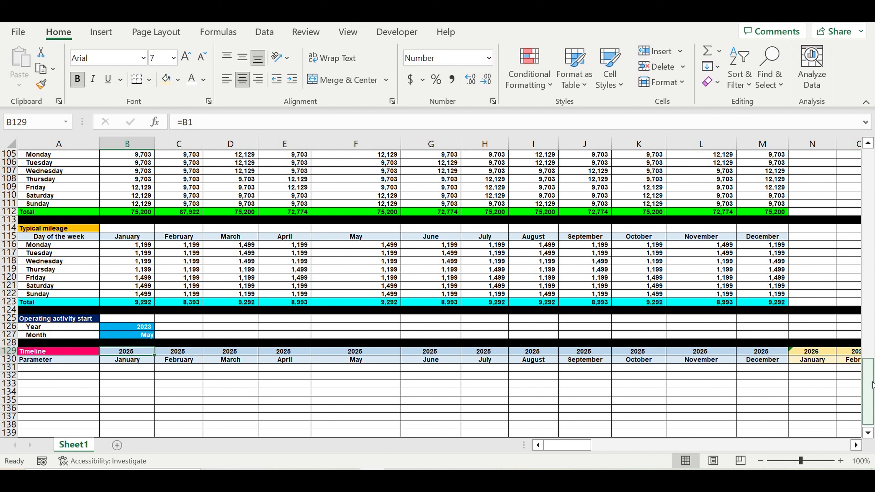
Set the first year in cell B1 back to 2023.
left_click_drag(872, 388, 872, 186)
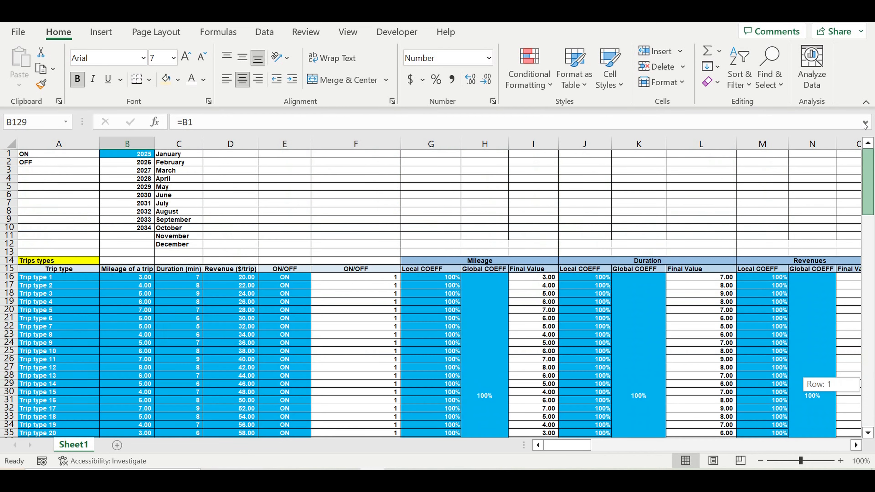
left_click(118, 155)
left_click(204, 122)
type("3")
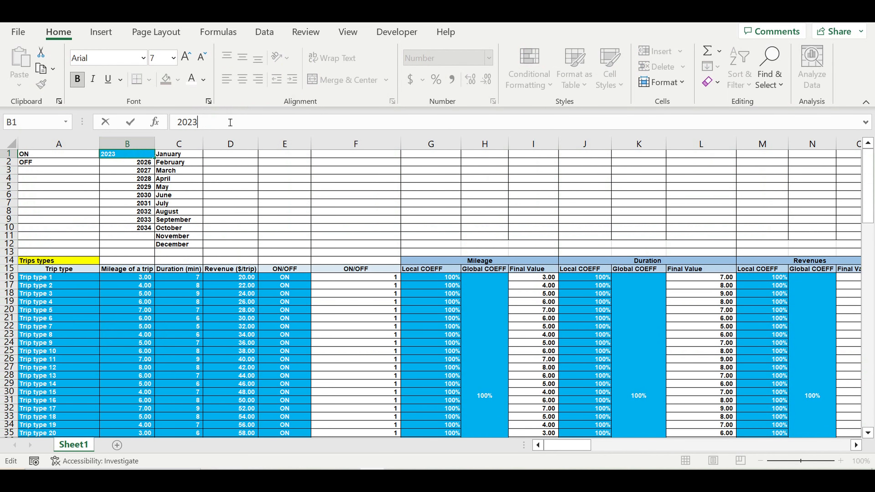
key("Return")
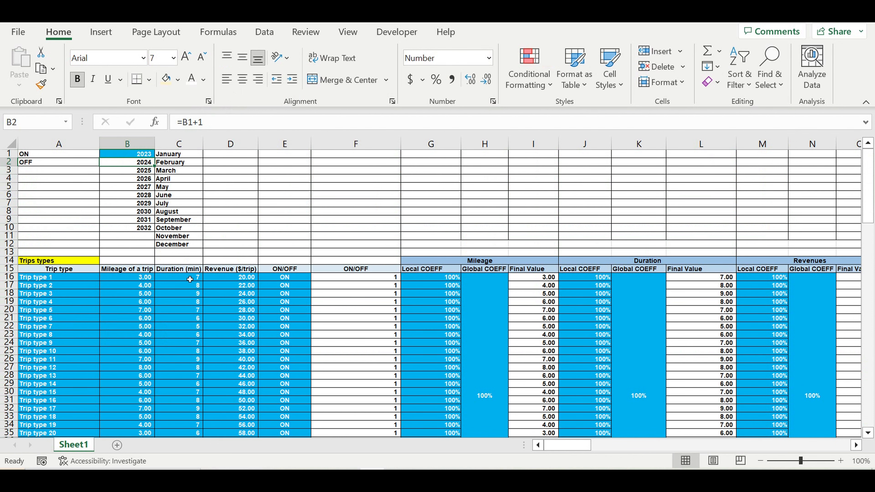
Enter the label "Operating activty start (0-1-0)" in A131 below Parameter and widen column A to fit it.
scroll(163, 317, "down", 12)
scroll(180, 319, "down", 20)
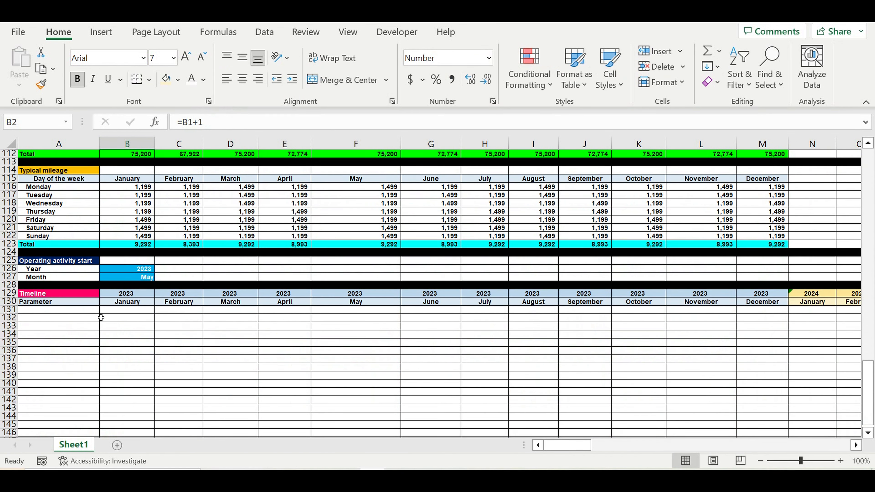
left_click(67, 310)
type("Op")
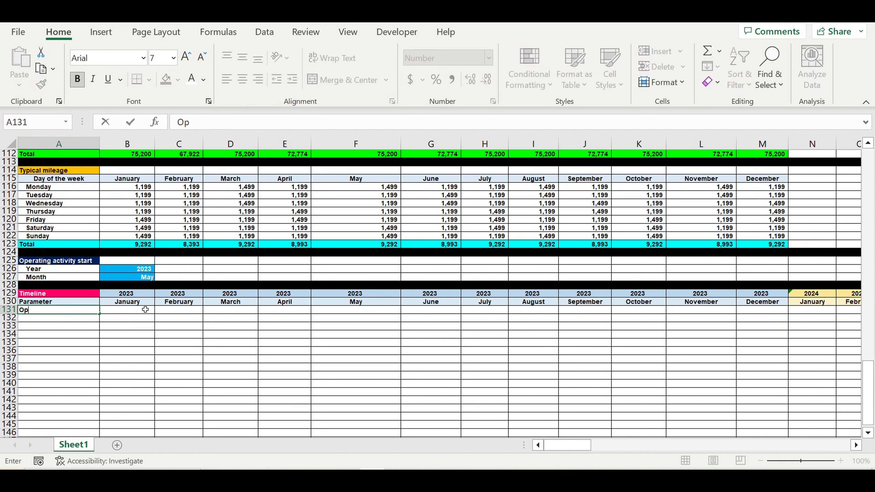
type("erating activty start (0-1-0")
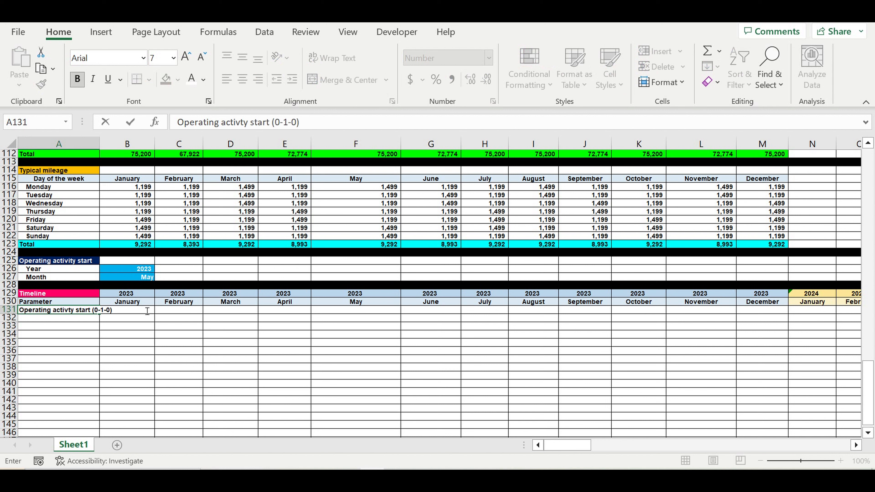
key("Return")
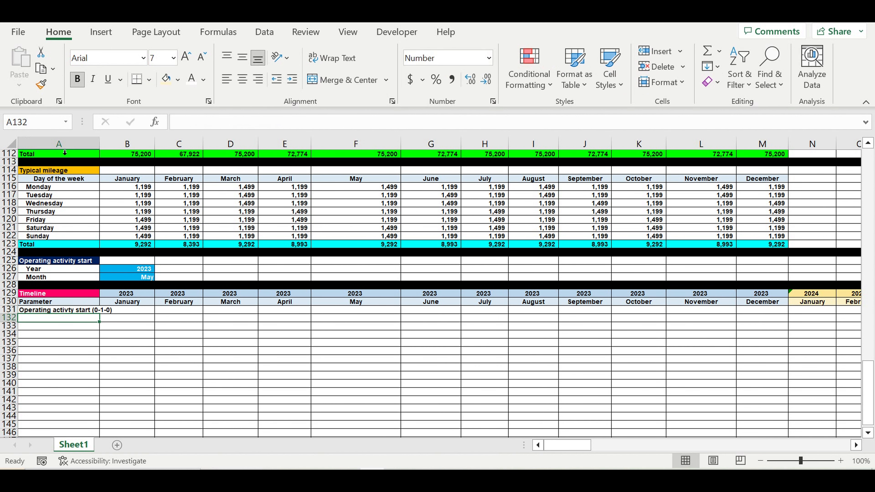
left_click_drag(100, 148, 115, 148)
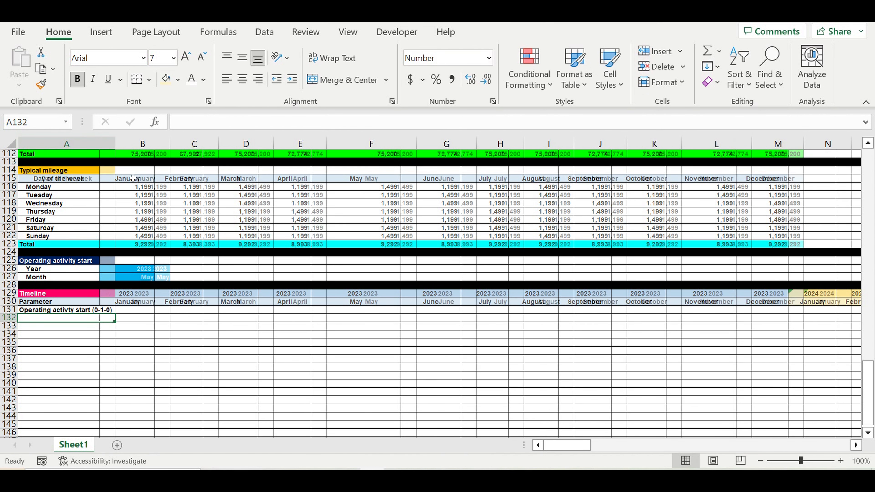
Begin an IF formula with a nested AND in B131, using B129=$B$126 as the first condition.
left_click_drag(145, 269, 145, 277)
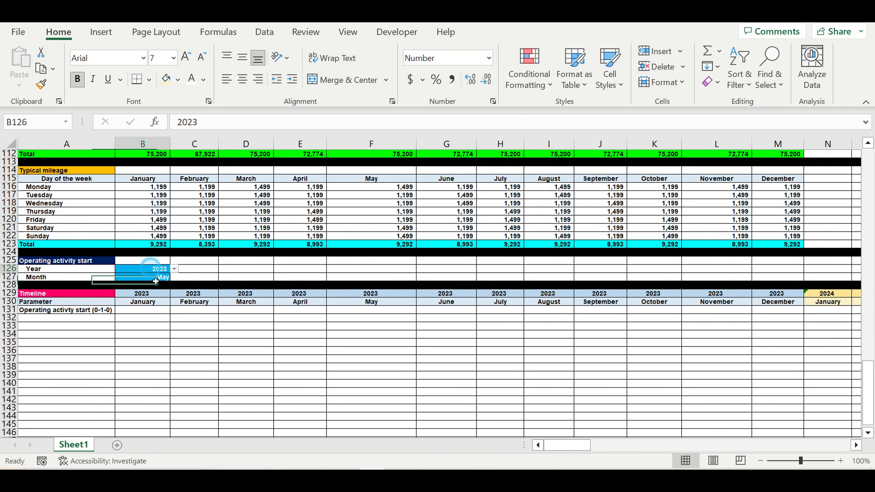
left_click(149, 311)
type("=")
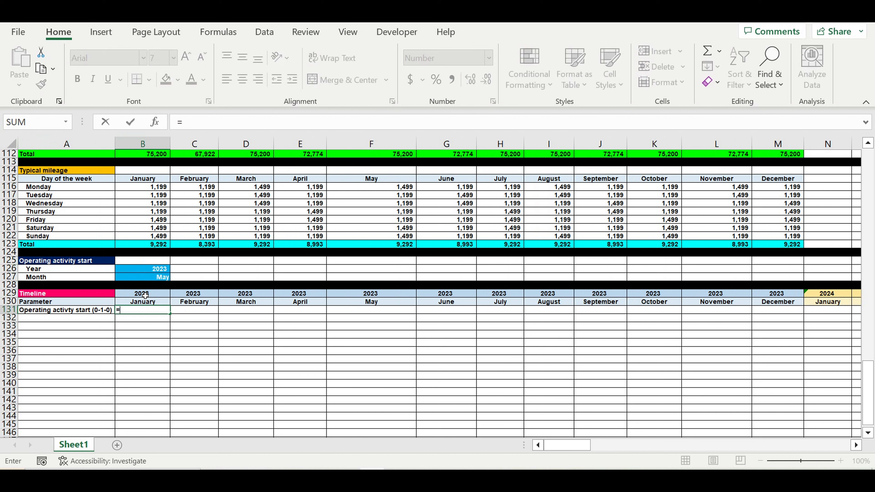
type("if(and(")
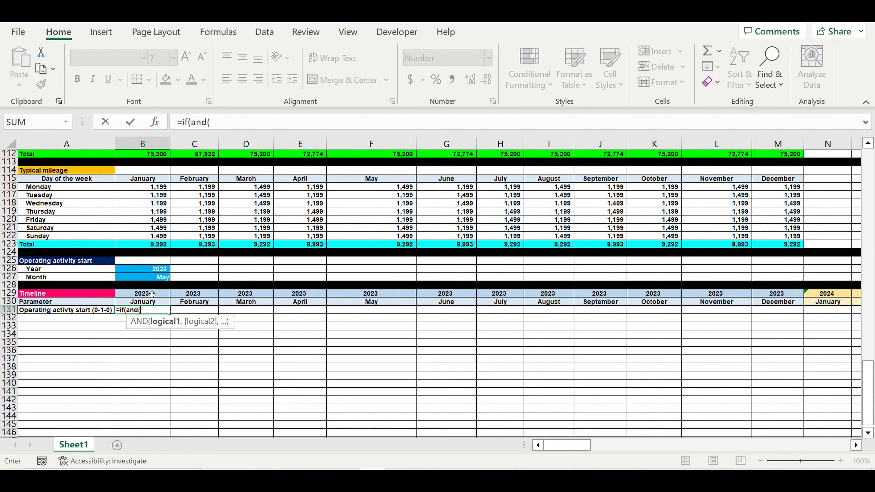
left_click(152, 295)
type("=")
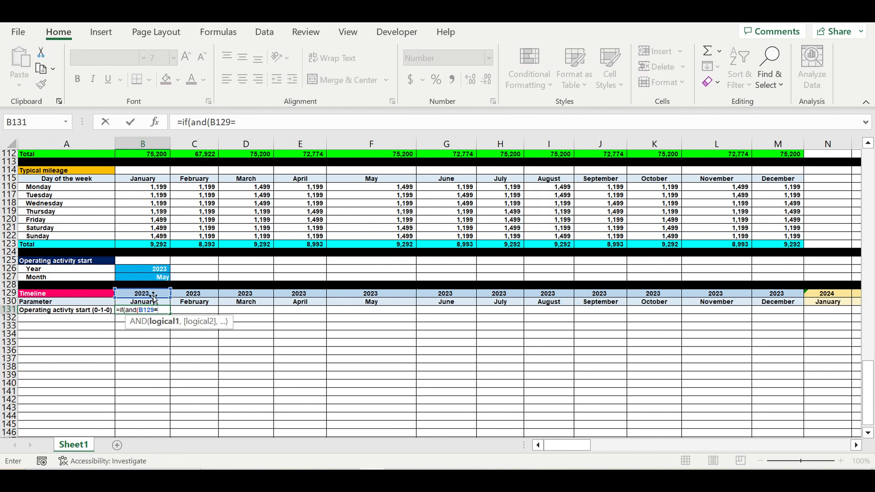
left_click(155, 269)
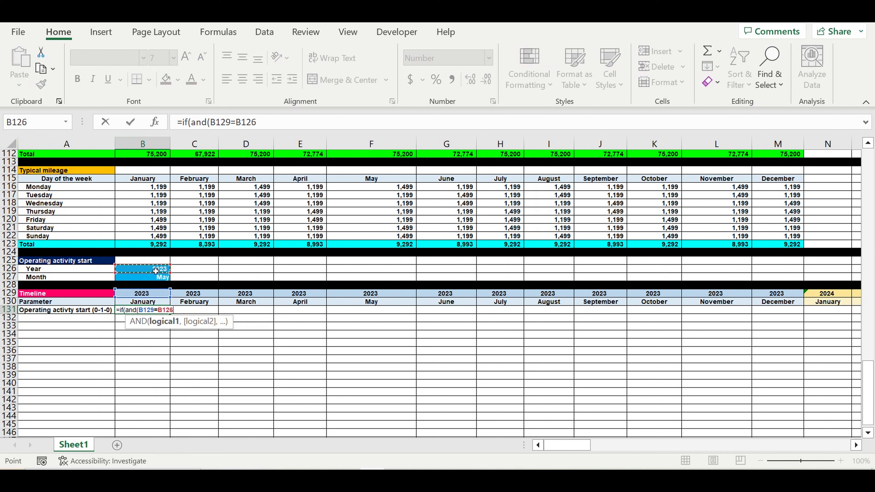
left_click(238, 122)
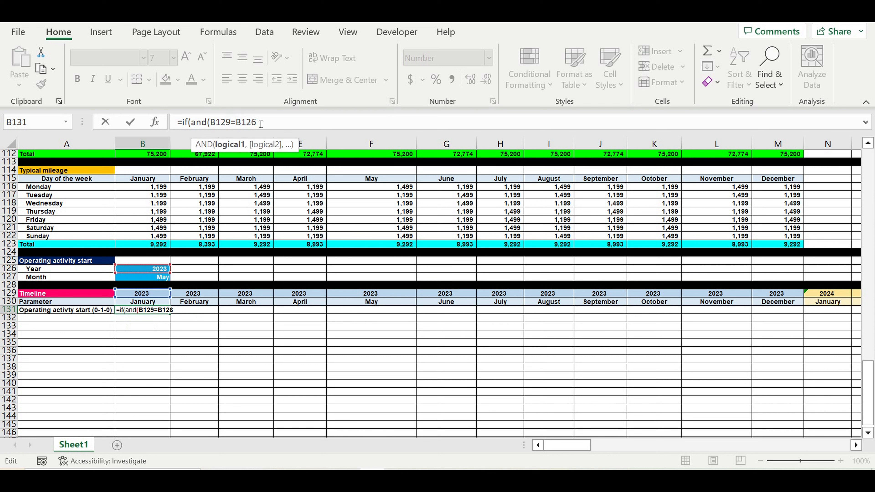
type("$")
key("Right")
type("$")
left_click(268, 124)
type(",")
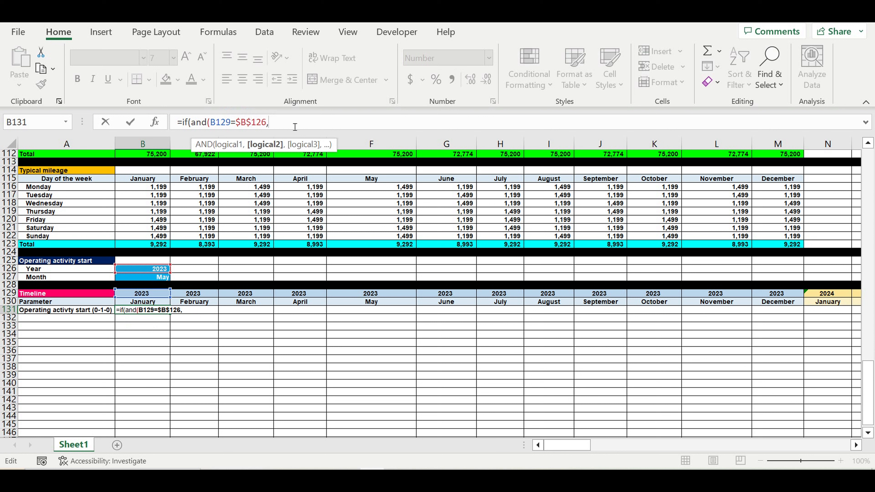
Complete the B131 formula with B130=$B$127 as the second condition, returning 1 if true and 0 if false.
left_click(145, 306)
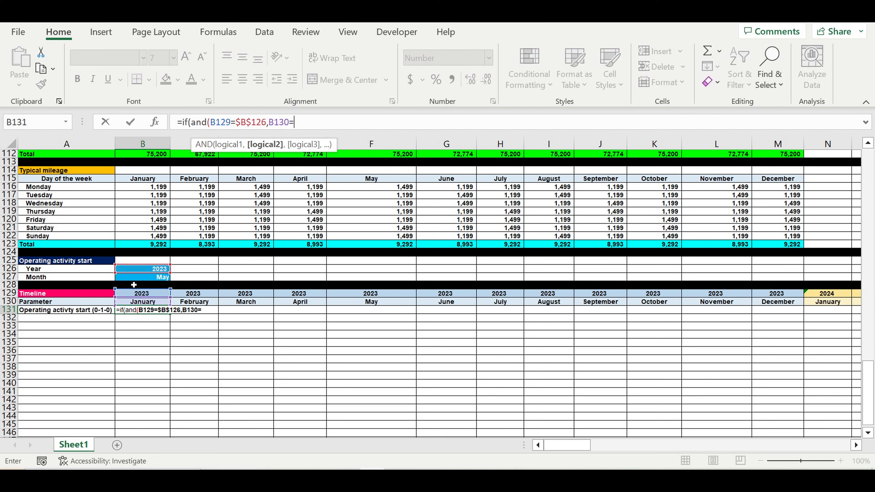
type("=")
left_click(142, 279)
left_click(295, 123)
type("$B127")
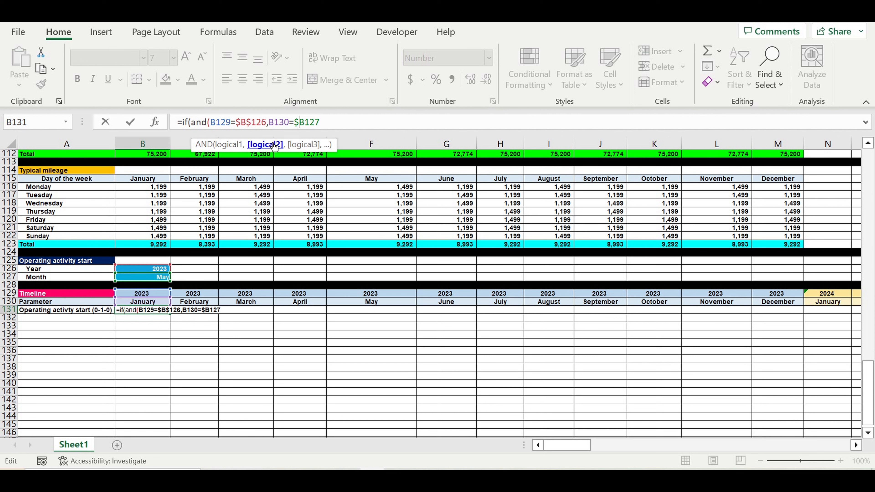
left_click(302, 122)
type("$")
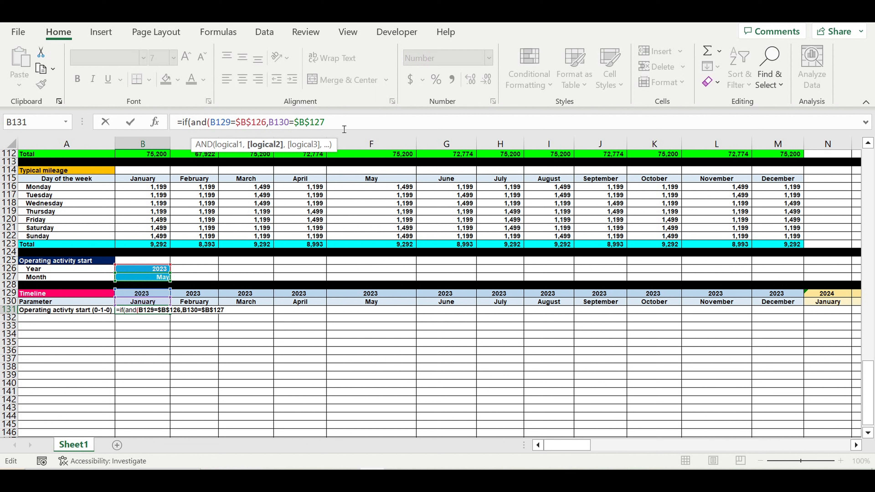
type(",")
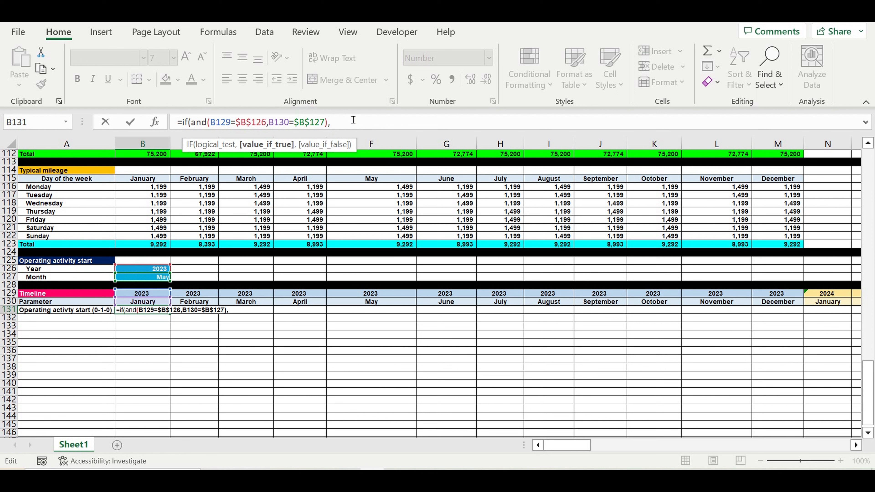
type("1,")
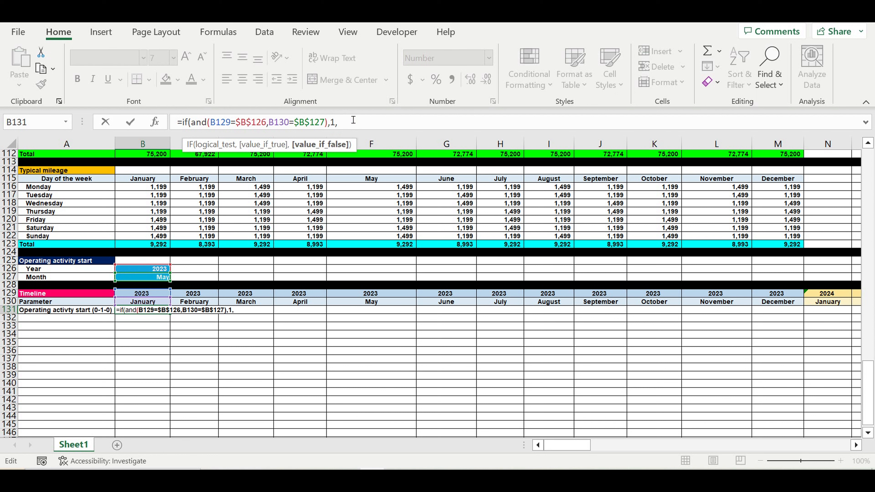
type("0)")
key("Return")
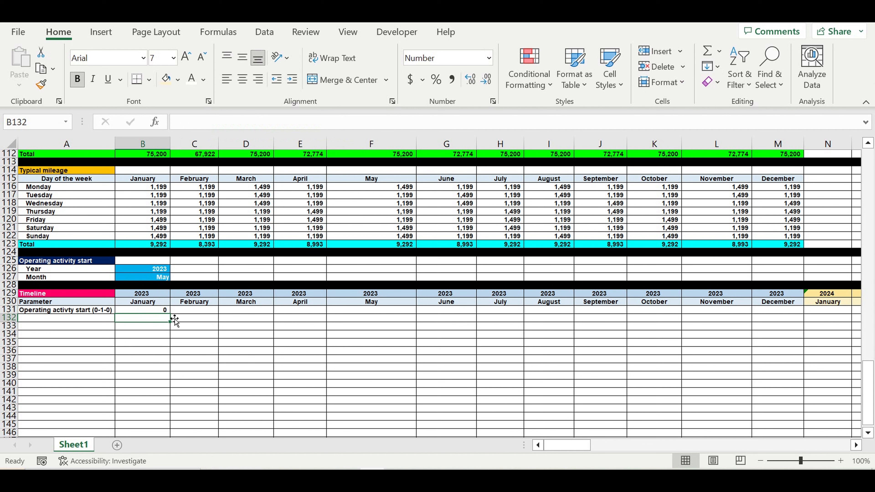
Copy the B131 start-flag formula across row 131 through December 2032 in column DQ.
left_click(158, 311)
left_click_drag(176, 316, 502, 315)
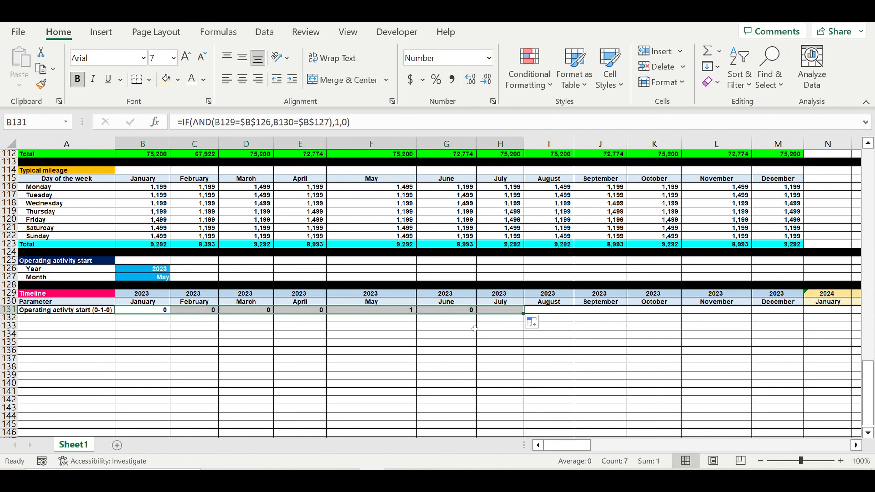
left_click(400, 312)
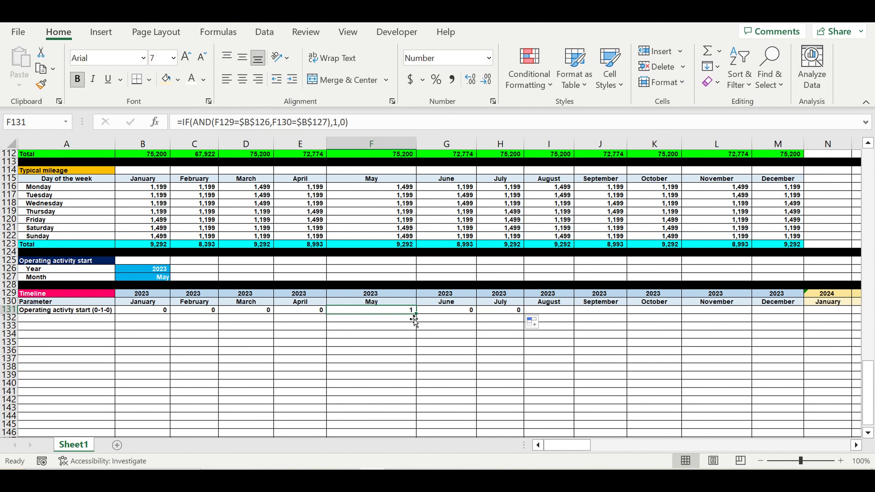
left_click(448, 312)
left_click_drag(481, 318, 734, 311)
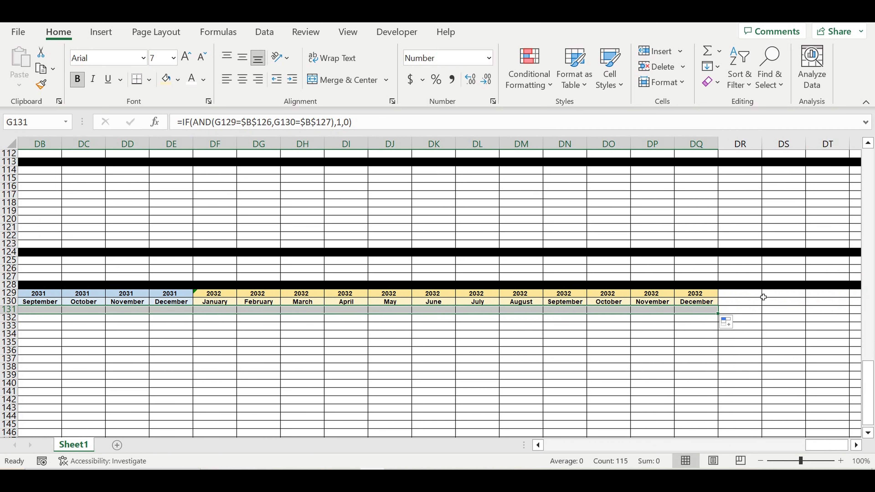
left_click(699, 359)
left_click_drag(815, 446, 543, 455)
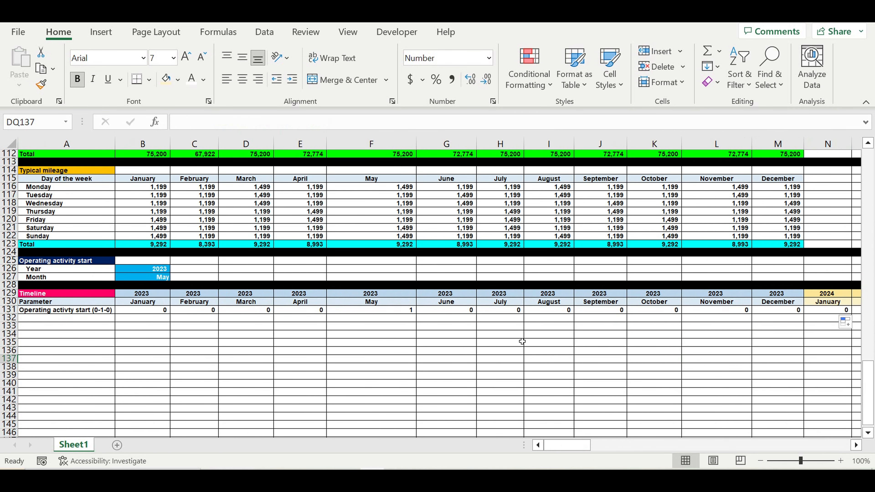
left_click(456, 320)
Set the operating activity start month in B127 to October and check the October 2023 flag in K131.
left_click(156, 277)
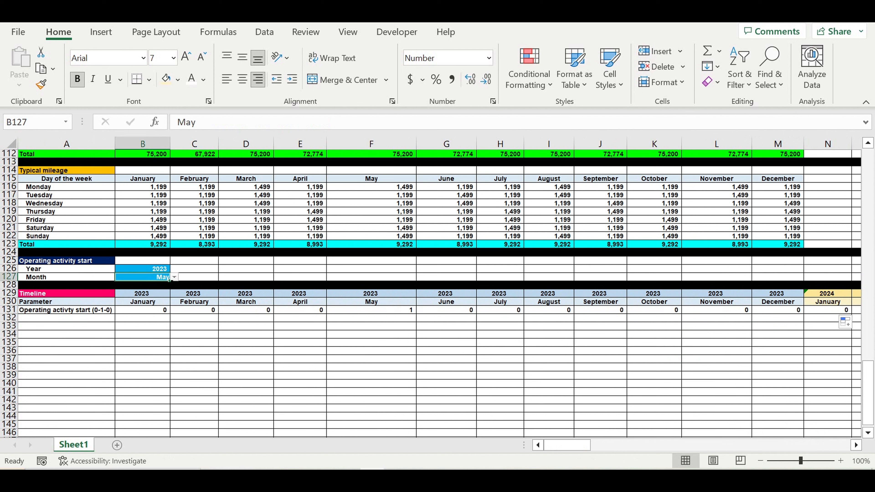
left_click(174, 277)
left_click(144, 335)
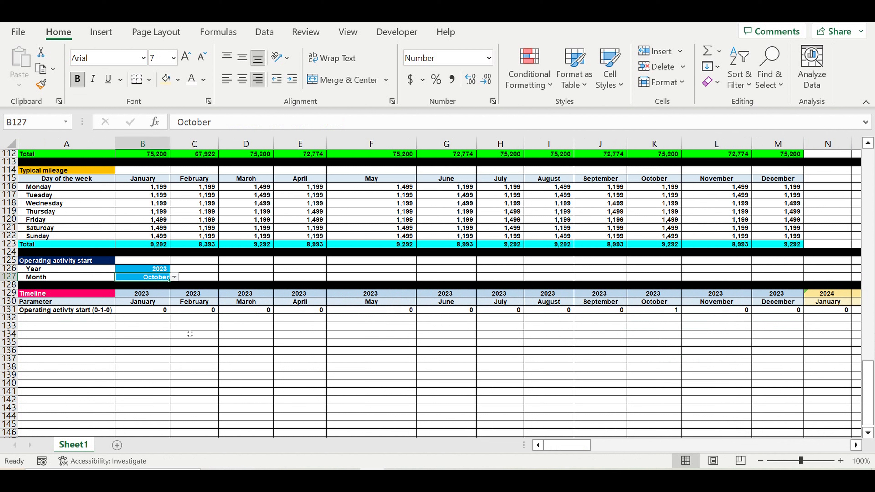
left_click(654, 310)
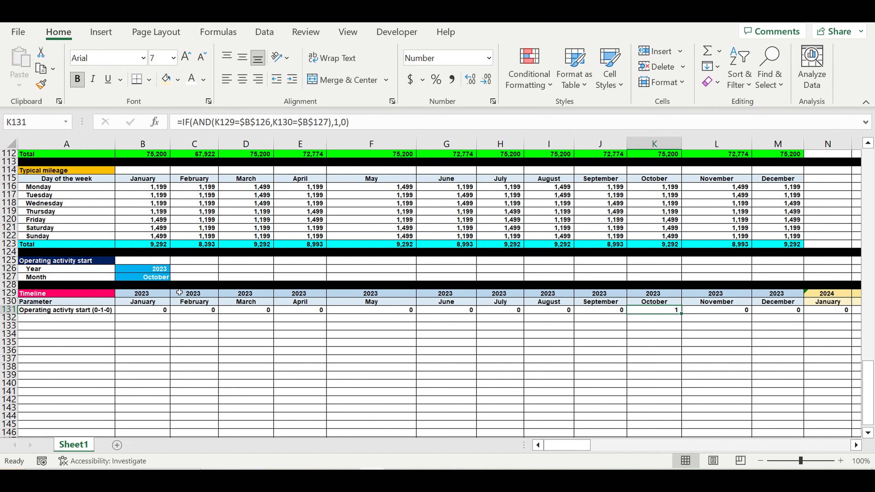
Set the operating activity start month in B127 to May.
left_click(156, 278)
left_click(175, 278)
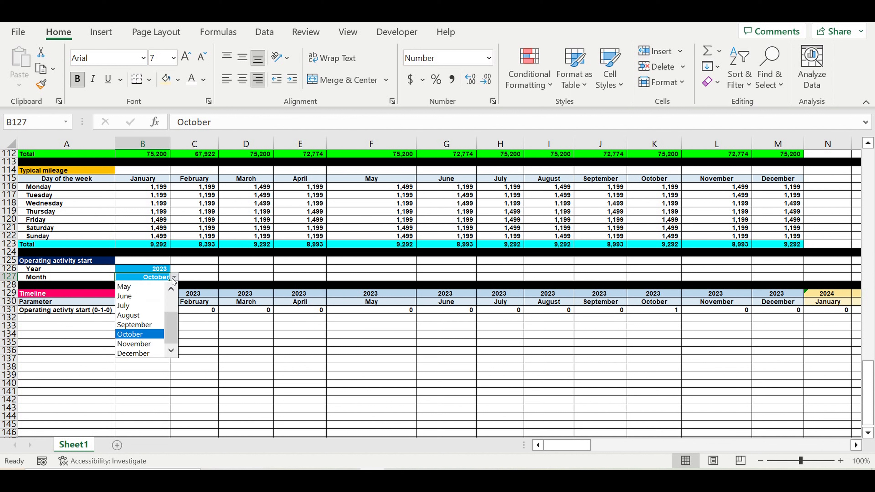
left_click(140, 288)
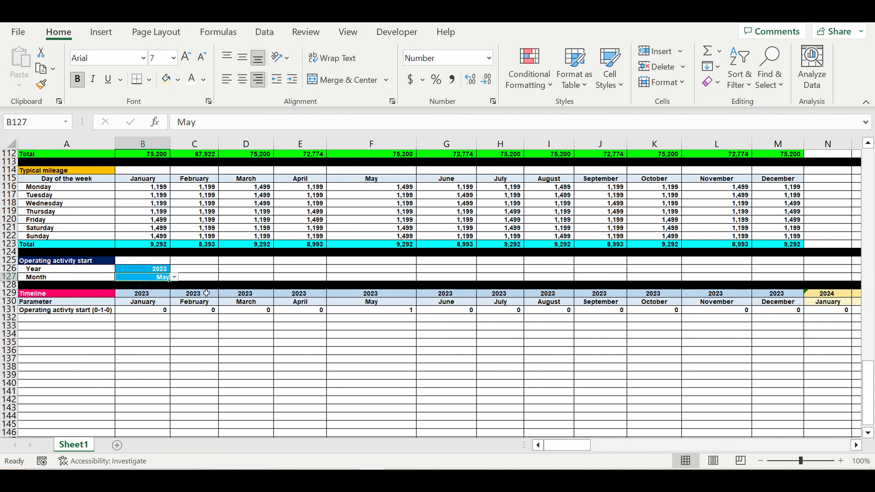
left_click(505, 335)
left_click(424, 351)
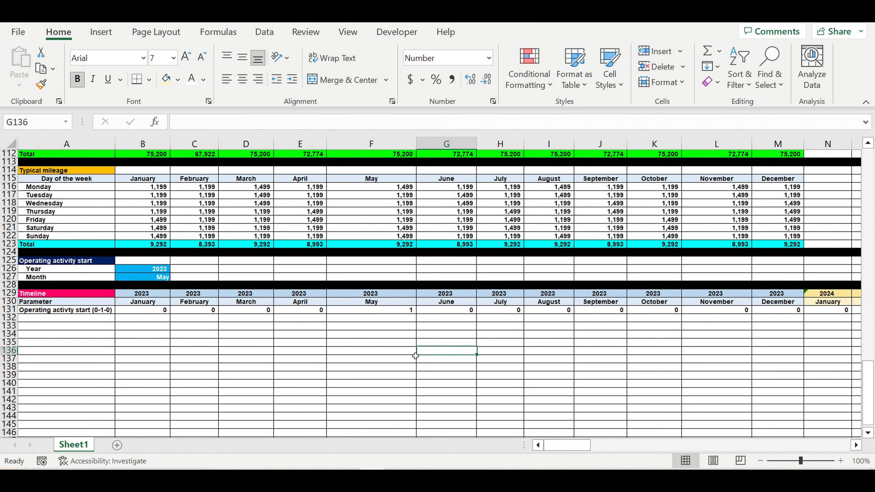
left_click(345, 351)
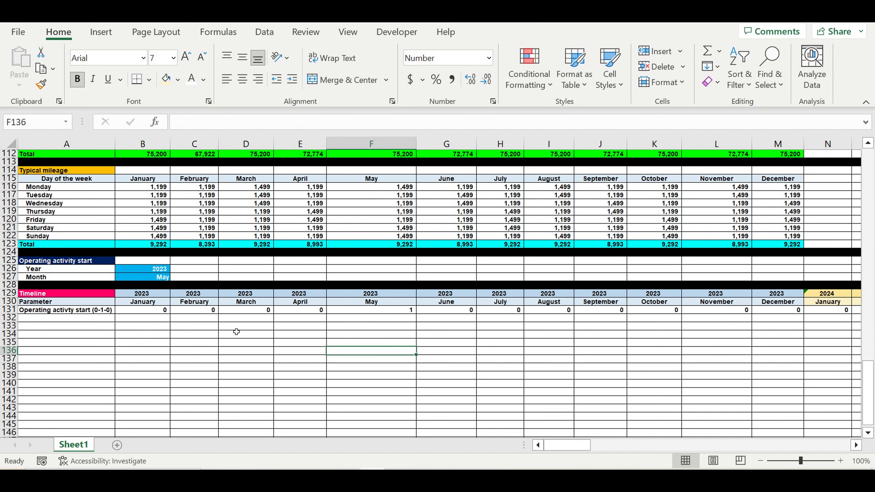
Copy the A131 row label down to A132 and change it to "Operating activty start (0-1-1)".
left_click(90, 311)
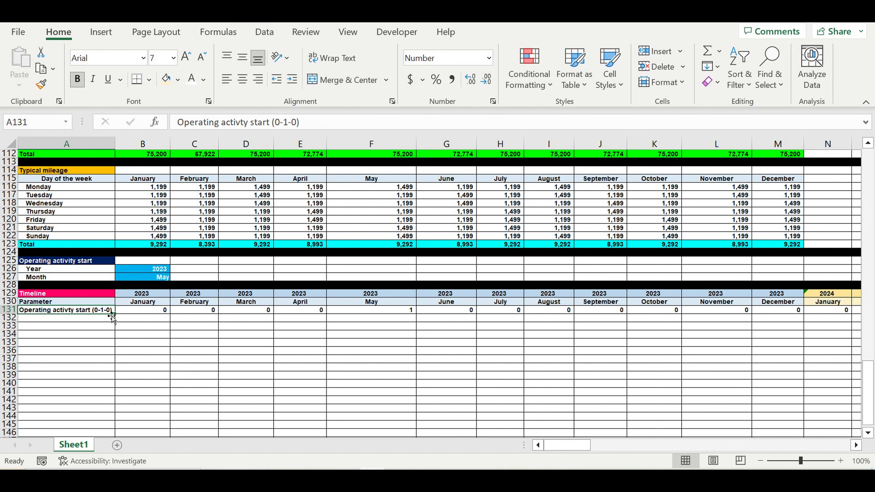
left_click_drag(120, 316, 119, 320)
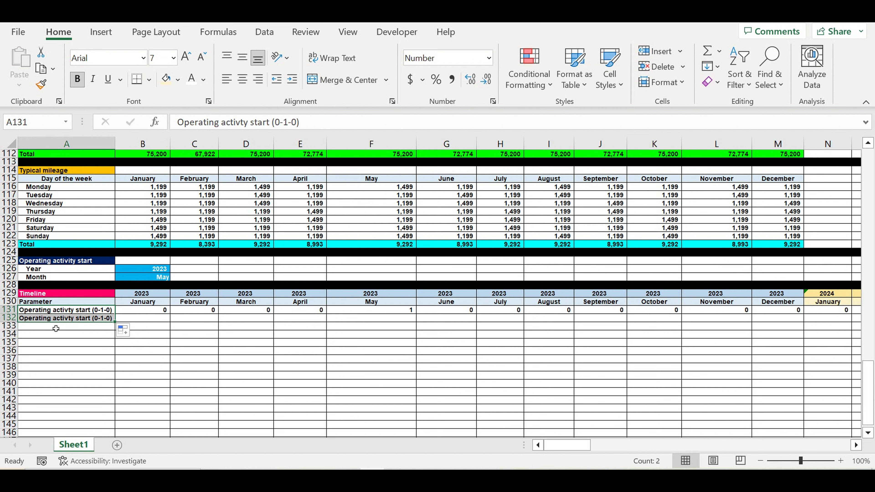
left_click(64, 322)
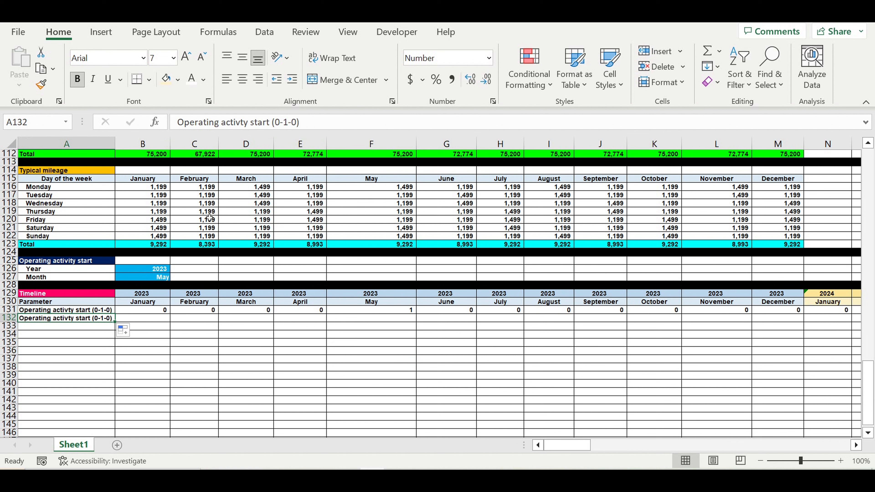
left_click(297, 123)
key("BackSpace")
type("1")
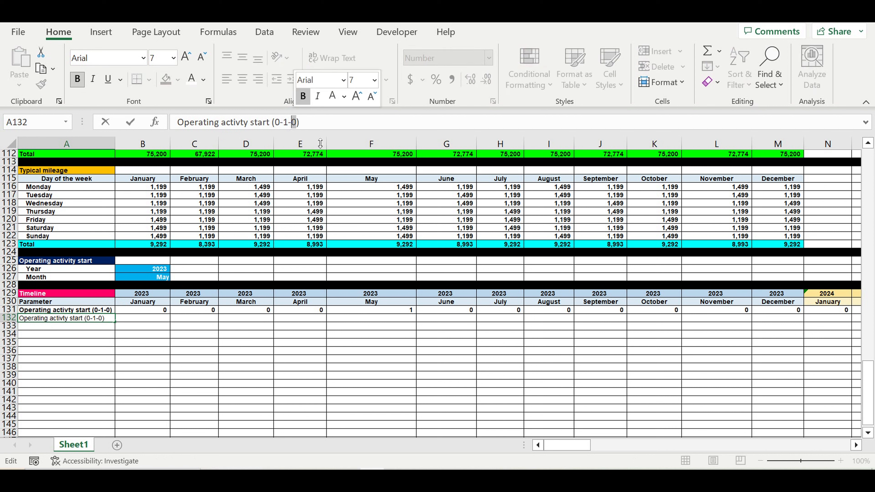
key("Return")
left_click(241, 367)
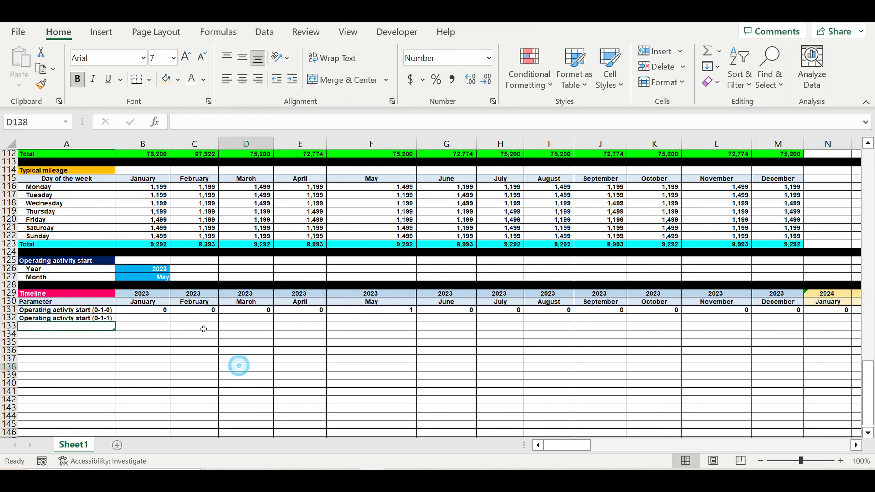
Link the January cell B132 to the start flag above it with =B131.
left_click(142, 320)
type("=")
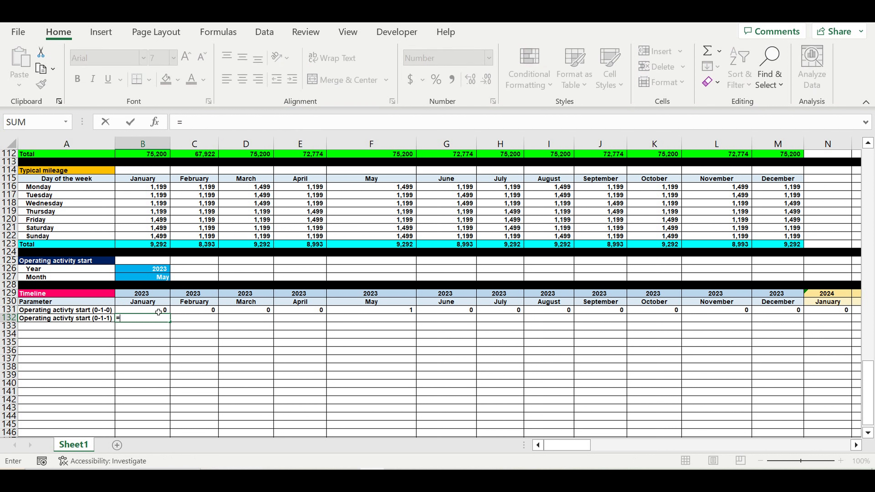
left_click(158, 312)
key("Return")
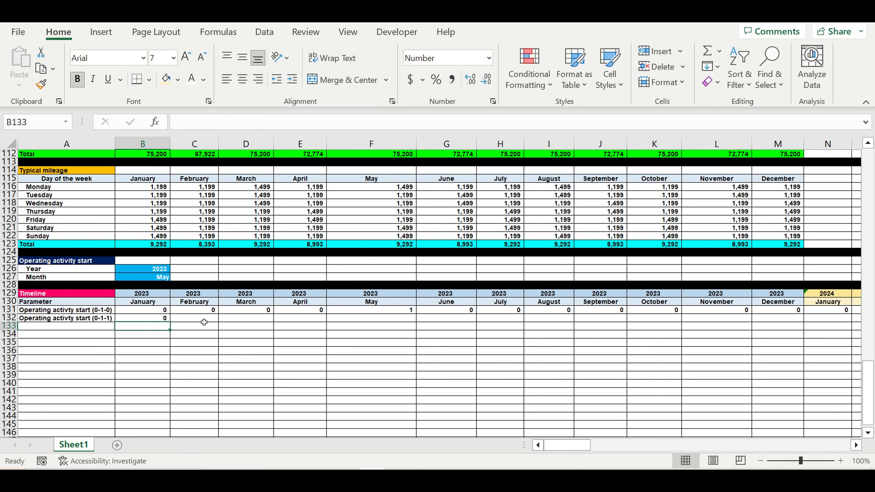
Enter the running flag formula =B132+C131 in the February cell C132.
left_click(204, 321)
type("=")
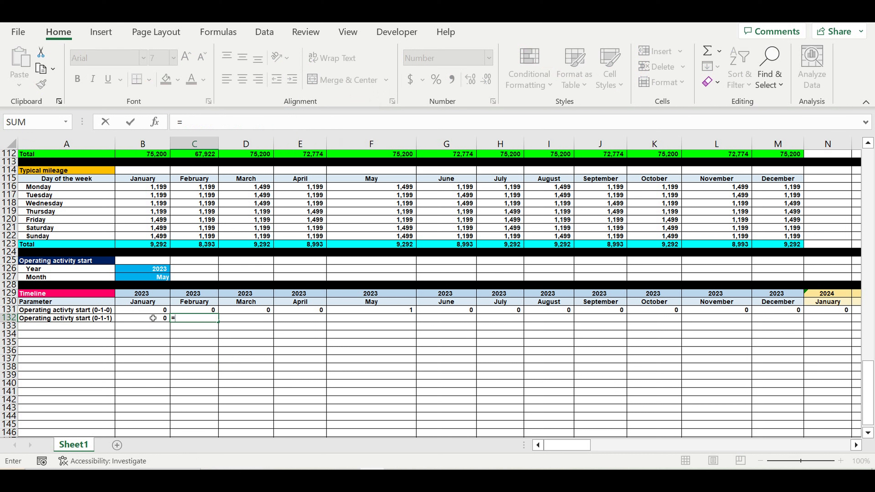
left_click(150, 321)
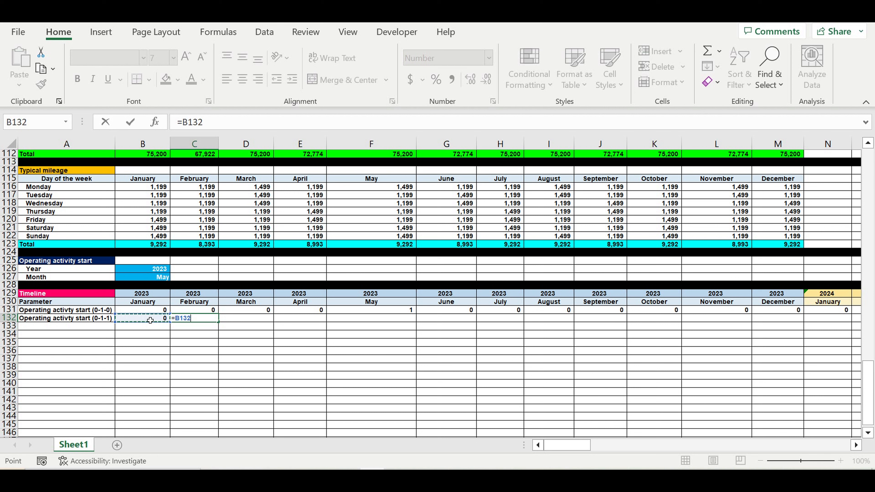
type("+")
left_click(216, 310)
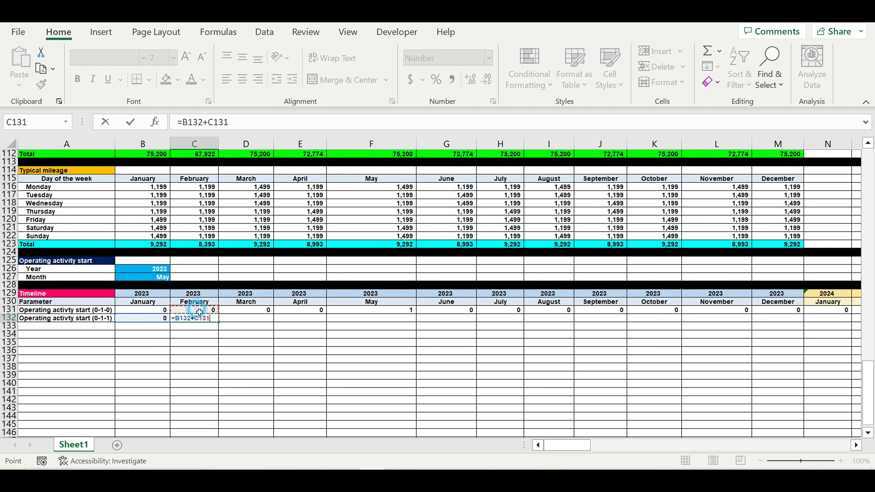
key("ctrl+Return")
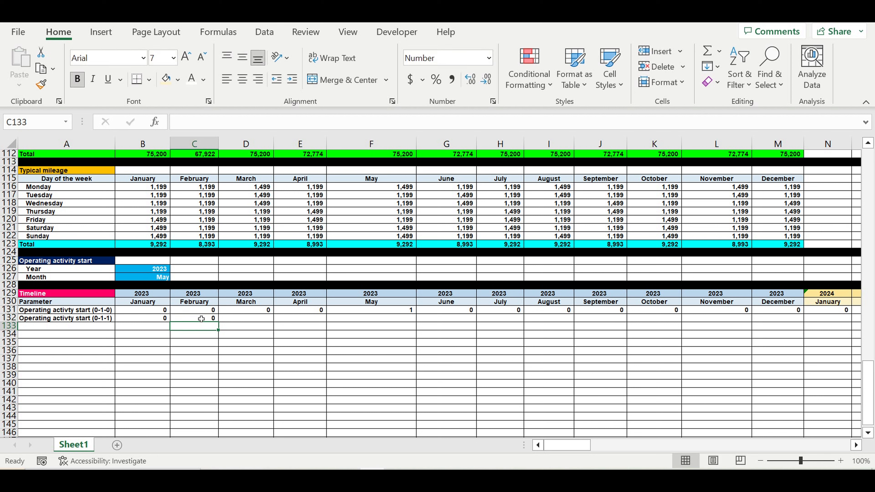
Copy the C132 running flag formula across row 132 through December 2032 in column DQ.
left_click_drag(220, 322, 771, 293)
left_click(628, 375)
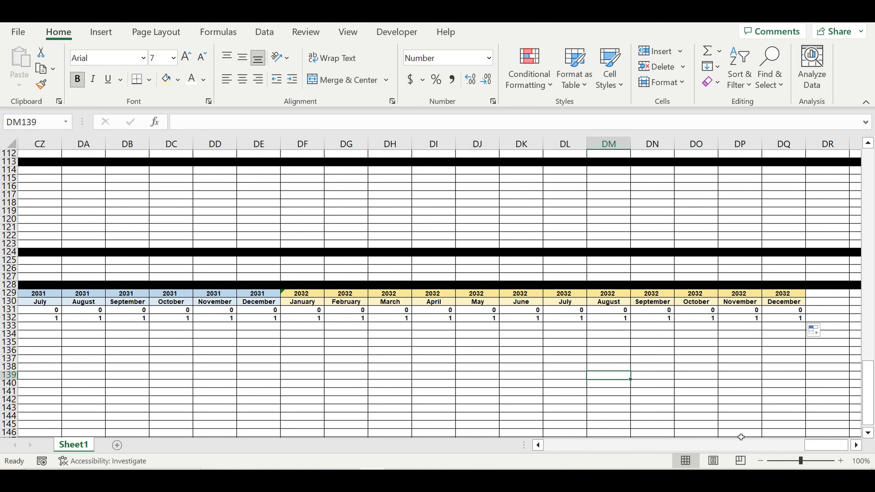
left_click_drag(834, 450, 364, 388)
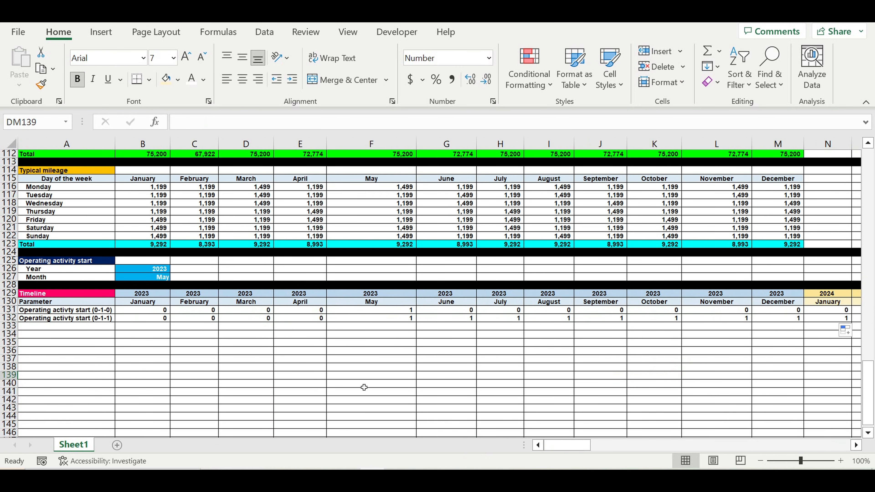
Examine the 0-1-1 flags in row 132 around the May 2023 start, comparing the months before and after it.
left_click(363, 387)
left_click(396, 318)
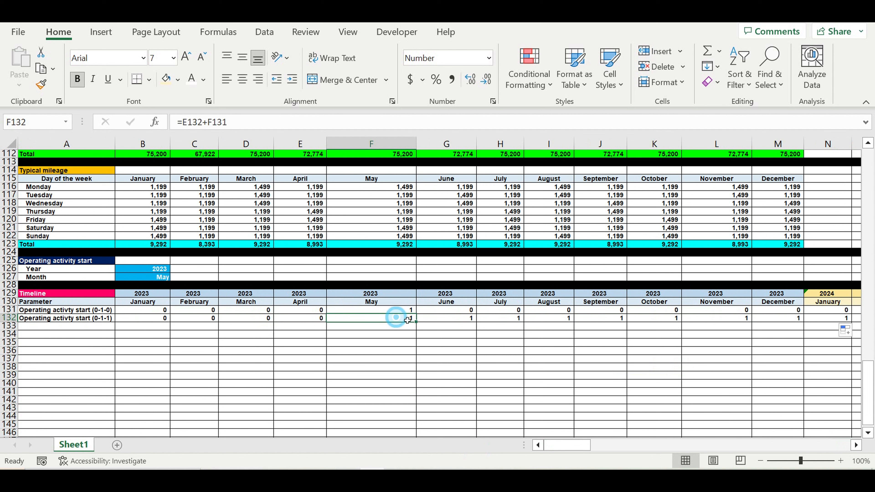
left_click(446, 320)
left_click(508, 319)
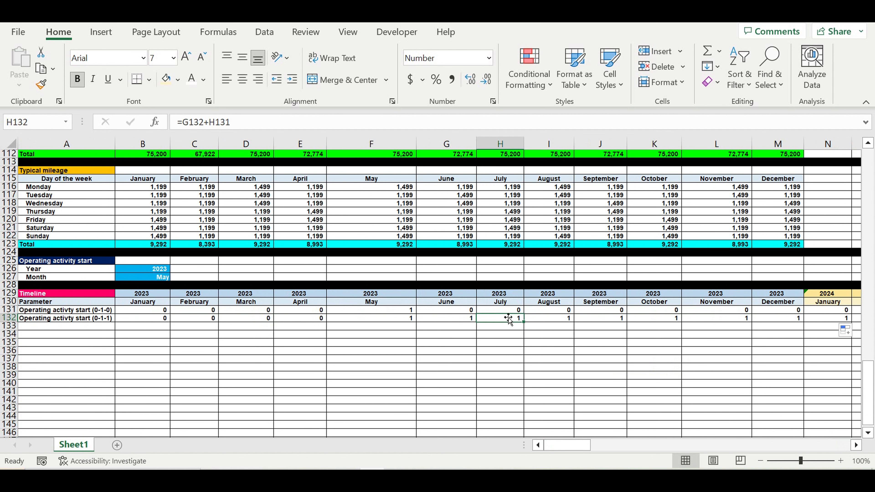
left_click(406, 320)
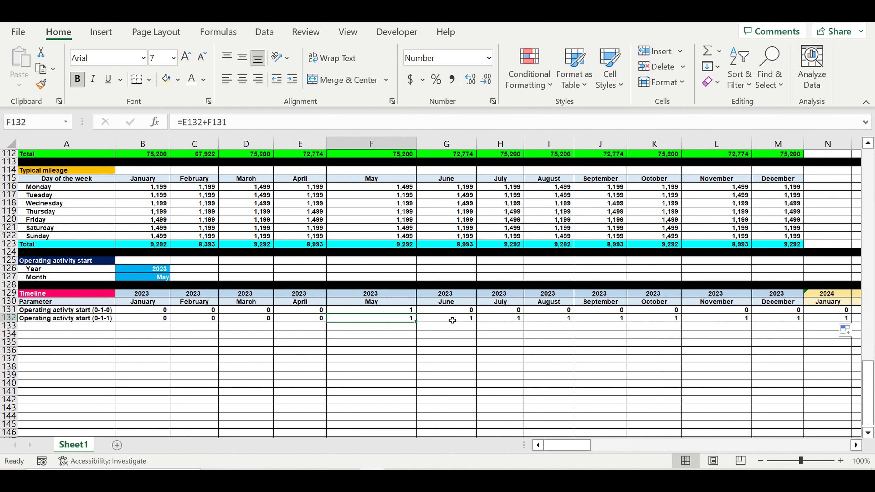
key("Right")
key("Right")
key("Right")
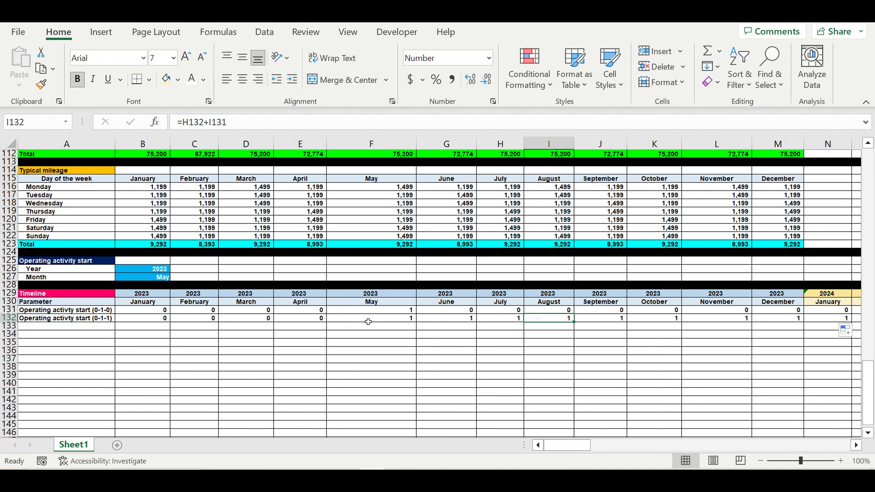
left_click(311, 320)
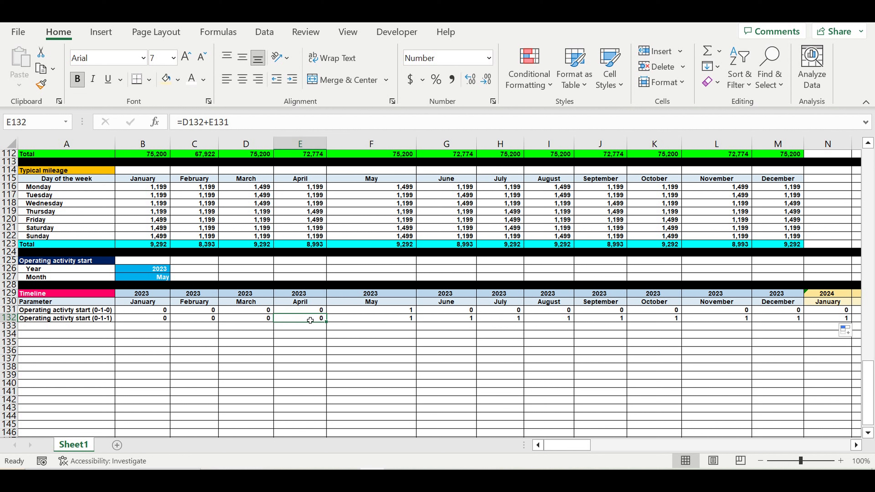
left_click(386, 318)
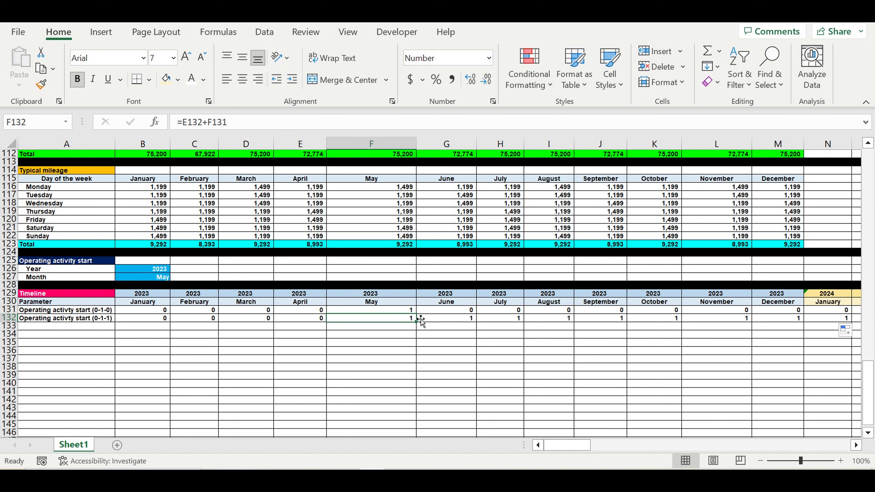
left_click(376, 305)
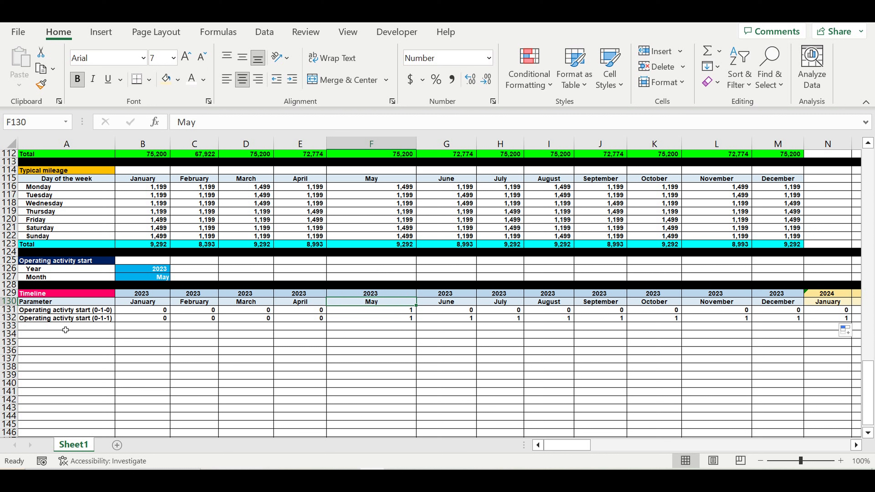
Copy the A132 row label down to A133 and change it to "Operating activty start (0-1-2)".
left_click(68, 319)
mouse_move(116, 324)
left_mouse_down()
mouse_move(109, 334)
mouse_move(100, 330)
left_mouse_up()
left_click(99, 329)
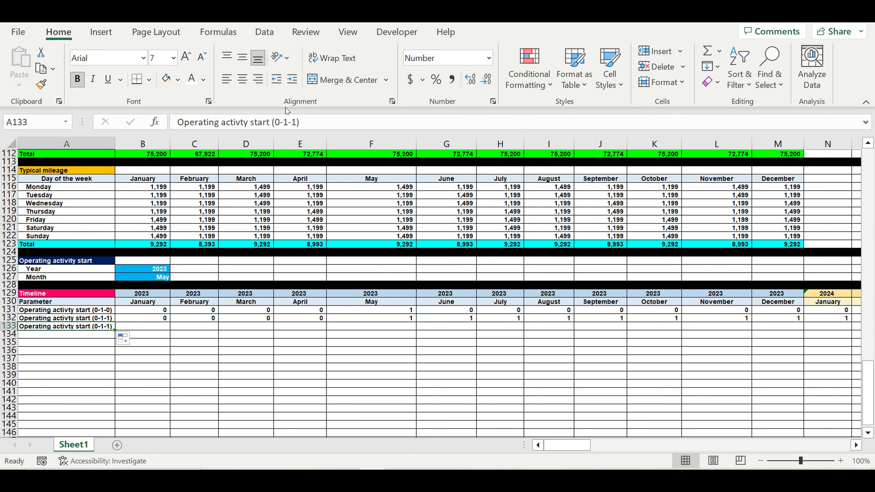
left_click(301, 123)
key("BackSpace")
key("BackSpace")
type("2)")
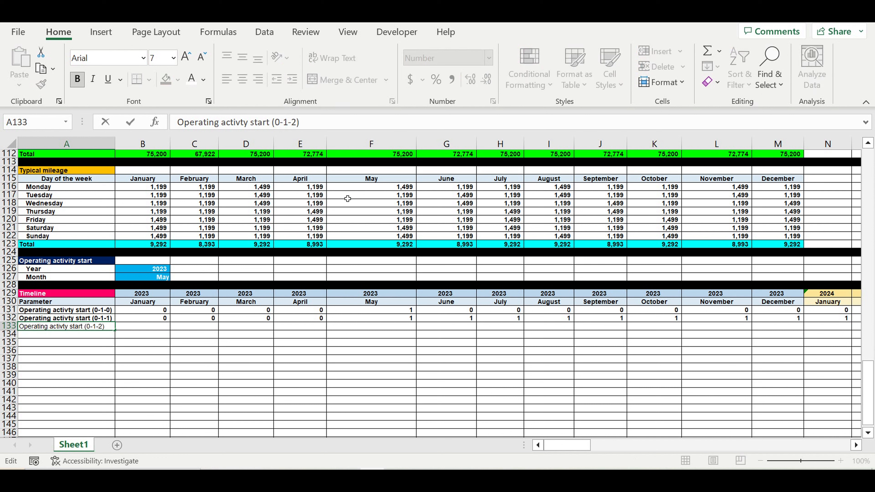
key("Return")
Link the January cell B133 to the 0-1-1 flag above it with =B132.
left_click(157, 349)
left_click(155, 328)
type("=")
left_click(155, 318)
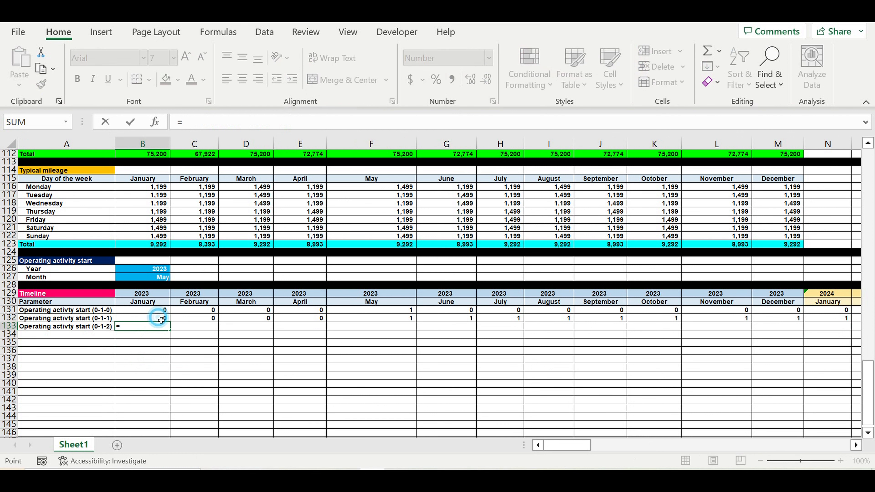
key("Return")
Enter the month counter formula =B133+C132 in the February cell C133.
left_click(193, 326)
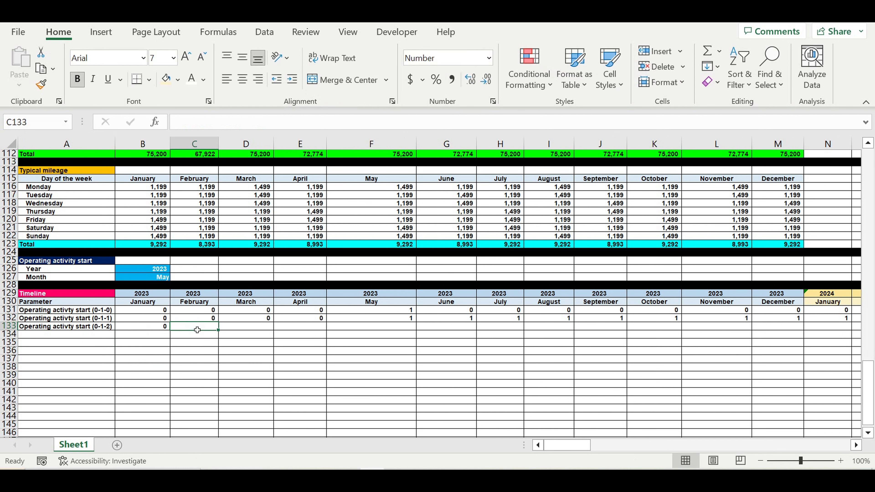
type("=")
left_click(153, 328)
type("+")
left_click(205, 319)
key("Return")
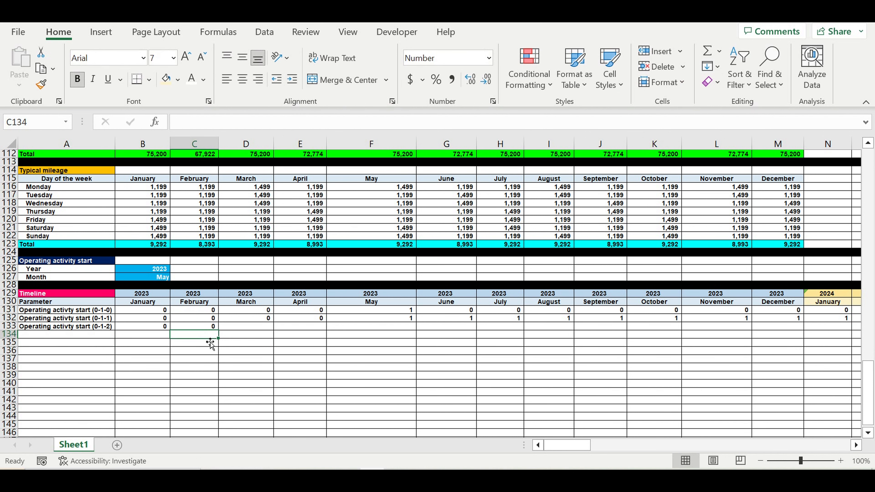
Copy the C133 month counter formula across row 133 through December 2032 in column DQ.
left_click(194, 325)
left_click_drag(218, 331, 624, 344)
left_click(593, 369)
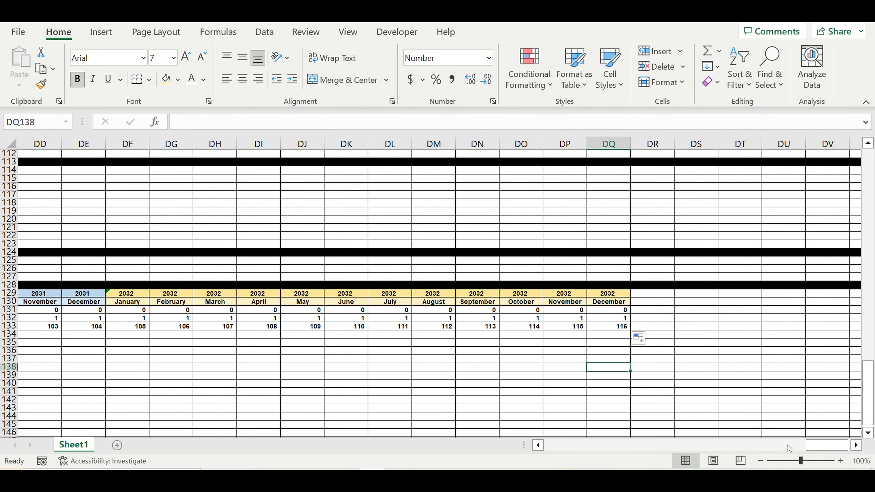
left_click_drag(824, 448, 561, 448)
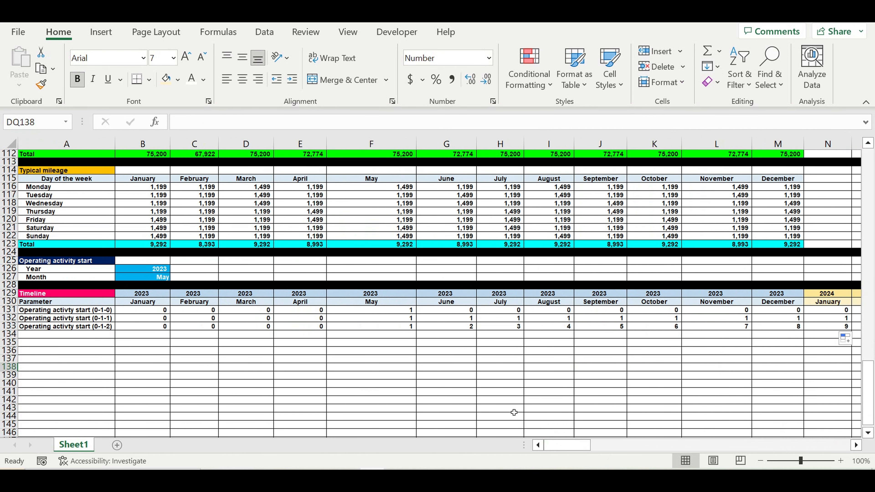
Check the 0-1-2 month counter in row 133 from the May 2023 start through November 2023.
left_click(390, 328)
left_click(456, 328)
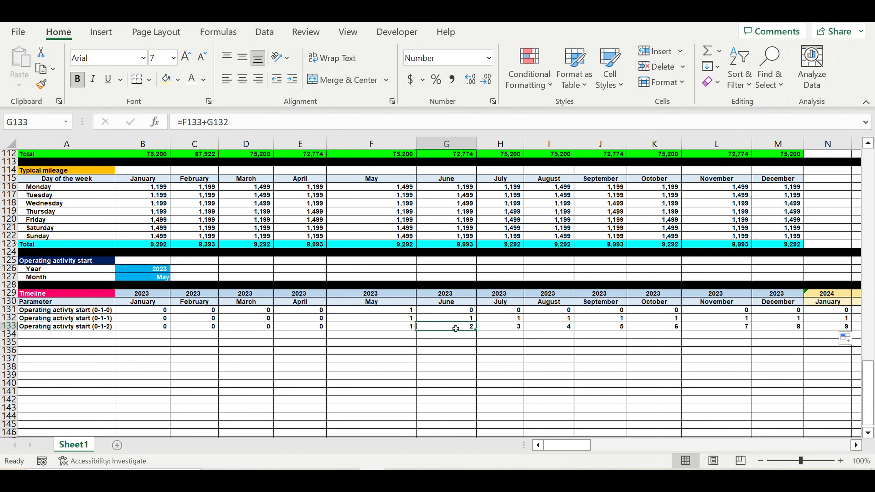
left_click(505, 327)
left_click(555, 320)
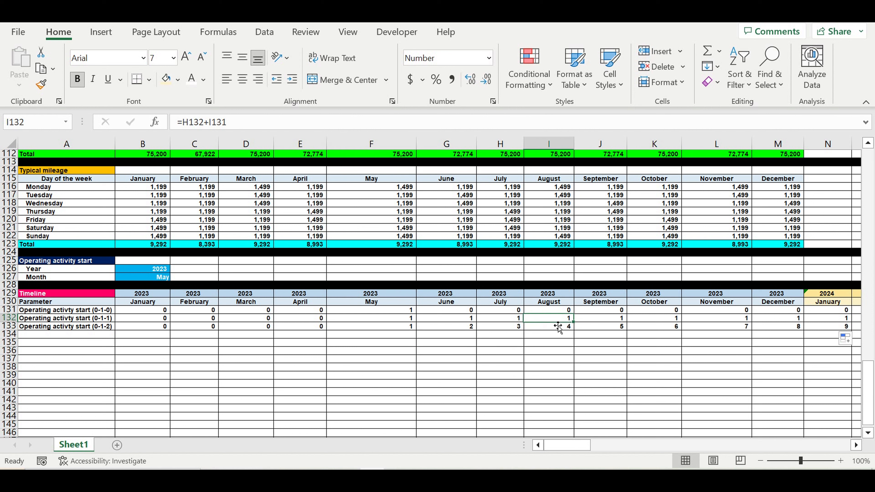
left_click(591, 328)
left_click(393, 307)
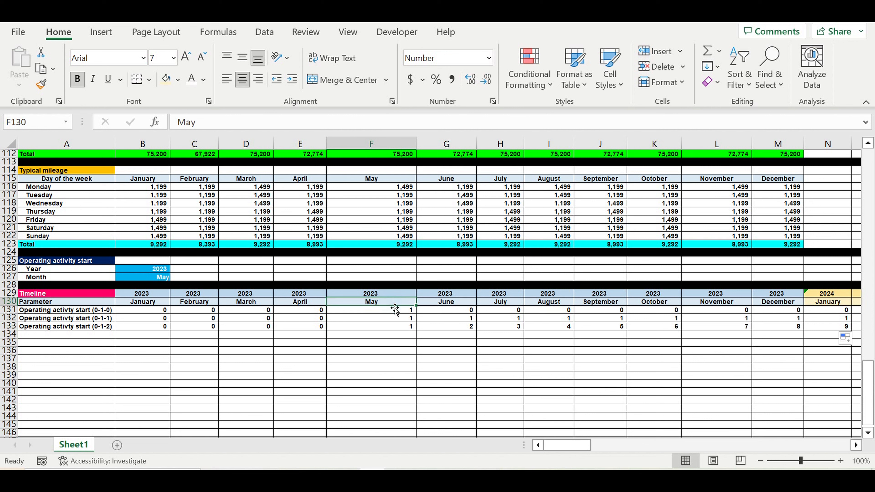
left_click_drag(401, 331, 720, 328)
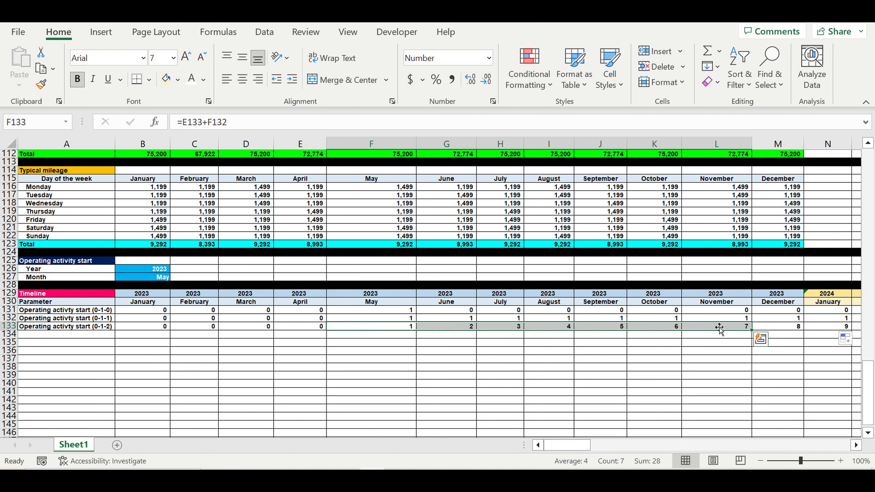
Compare the May start of the month counter in F133 with the May and June typical year revenue totals in row 112.
left_click(392, 329)
scroll(396, 305, "up", 5)
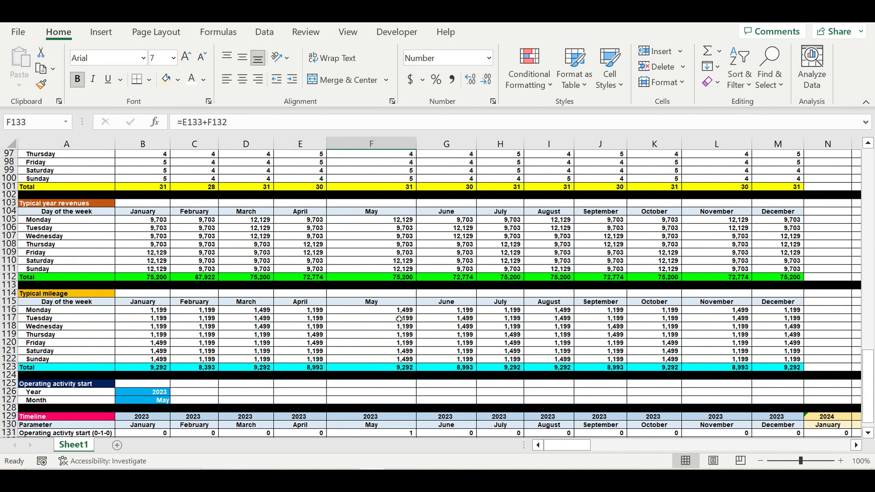
scroll(434, 377, "down", 3)
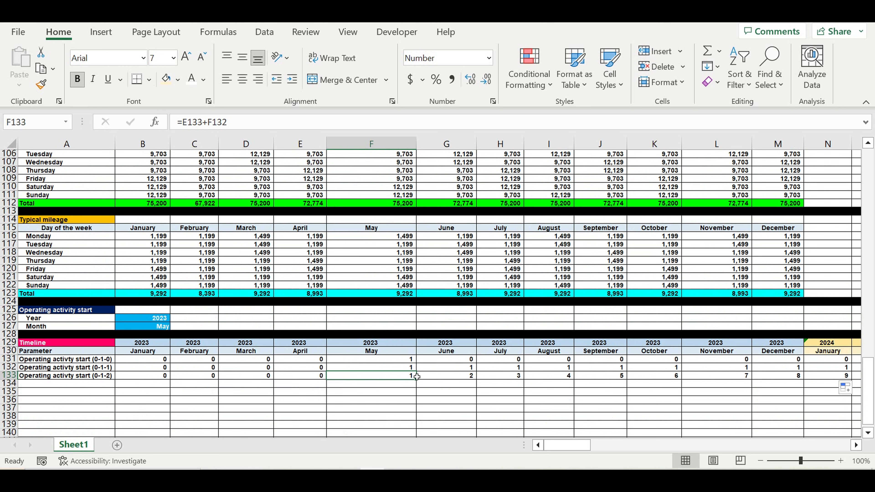
scroll(394, 341, "up", 1)
scroll(392, 333, "up", 1)
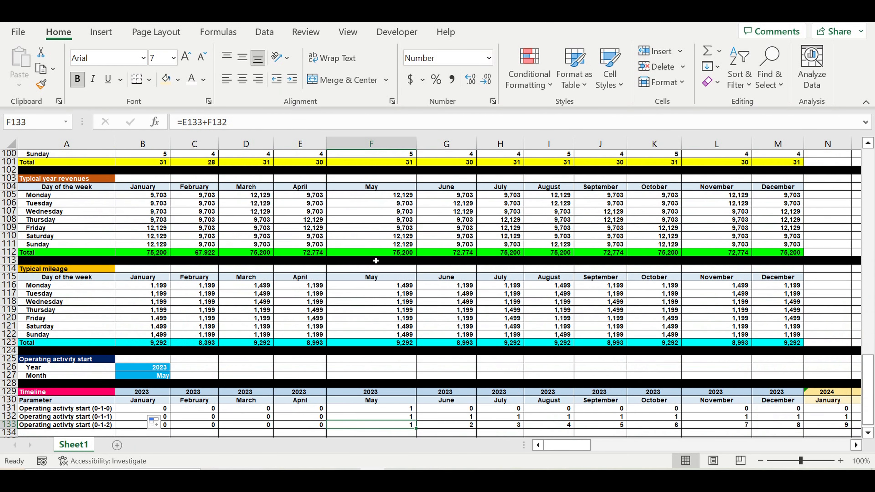
left_click(393, 255)
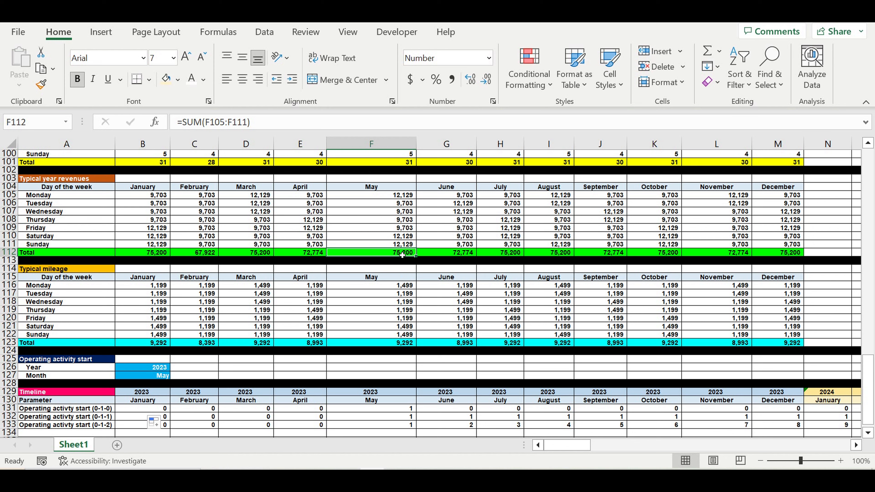
scroll(407, 268, "down", 1)
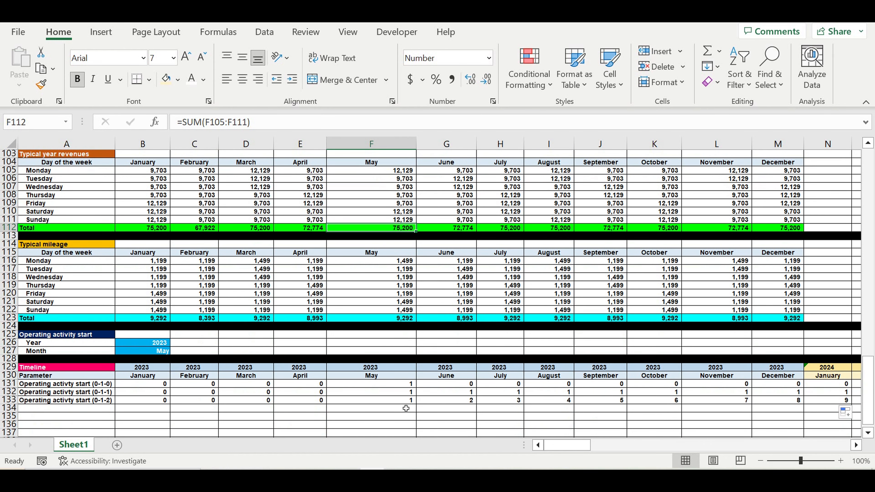
left_click(397, 402)
scroll(398, 345, "up", 3)
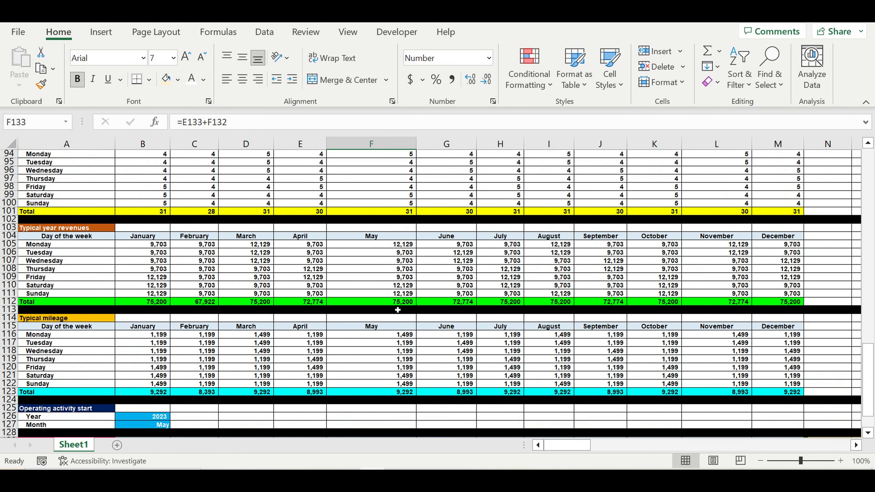
left_click(389, 302)
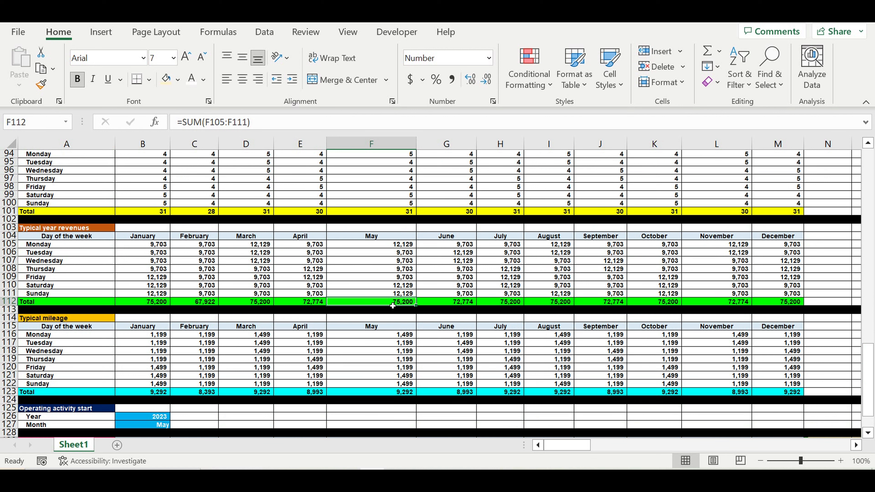
left_click(441, 305)
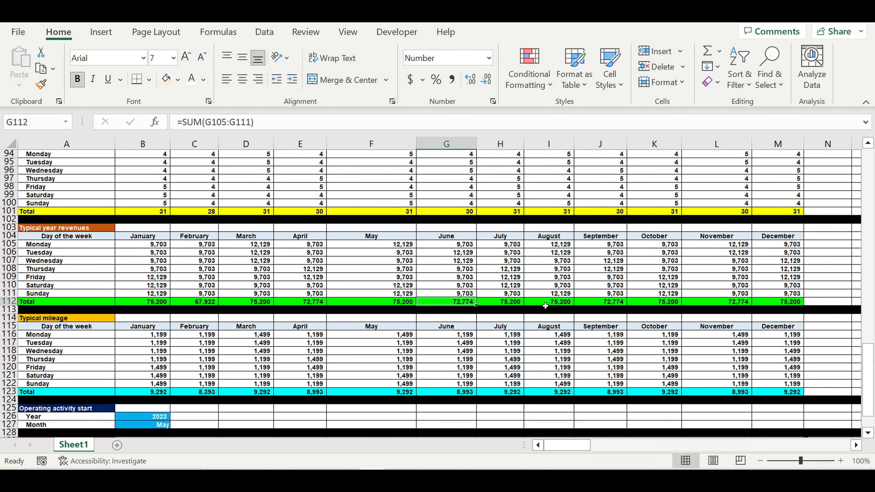
scroll(539, 337, "down", 4)
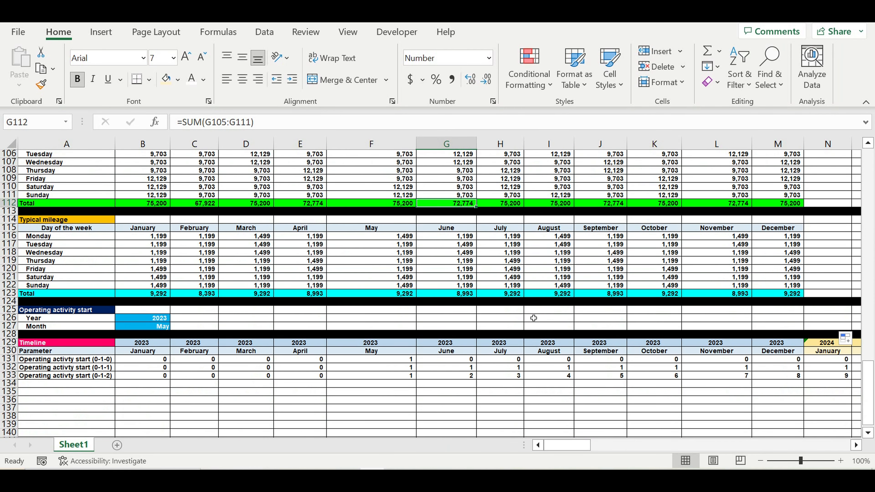
Examine the month counter formulas in row 133 from May through August 2023.
left_click_drag(372, 424, 549, 424)
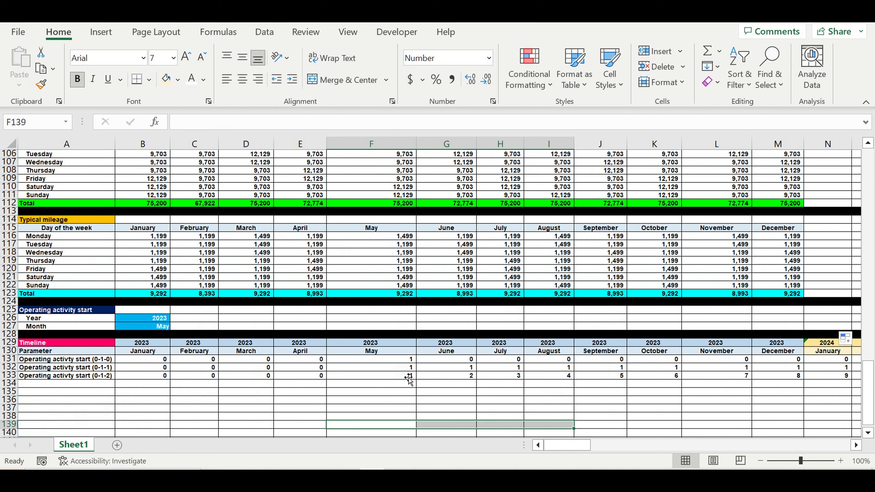
left_click(401, 373)
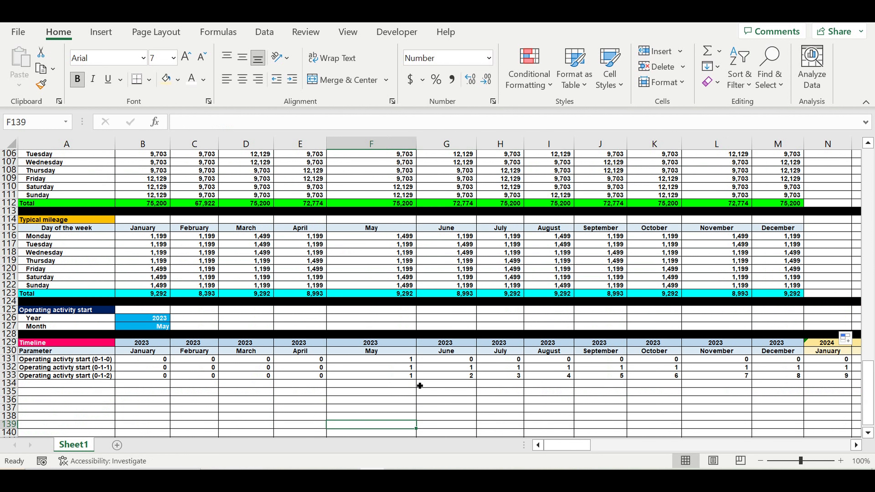
scroll(422, 385, "down", 6)
scroll(424, 395, "up", 2)
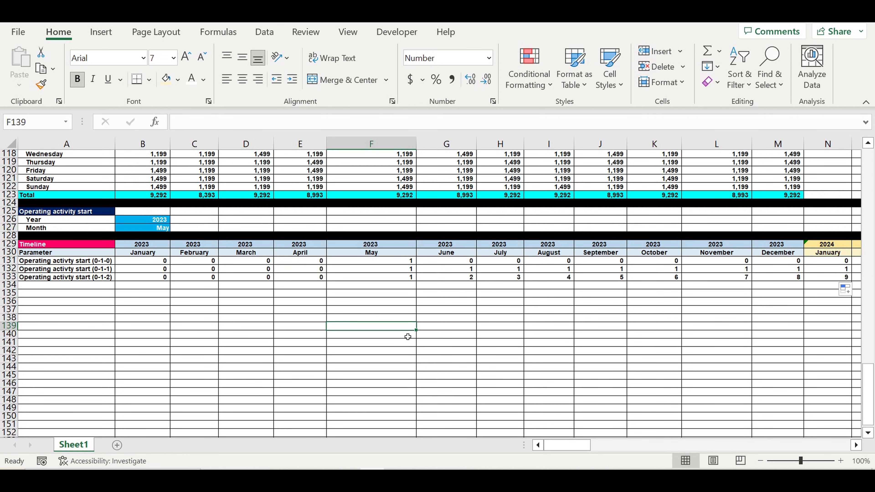
left_click(399, 279)
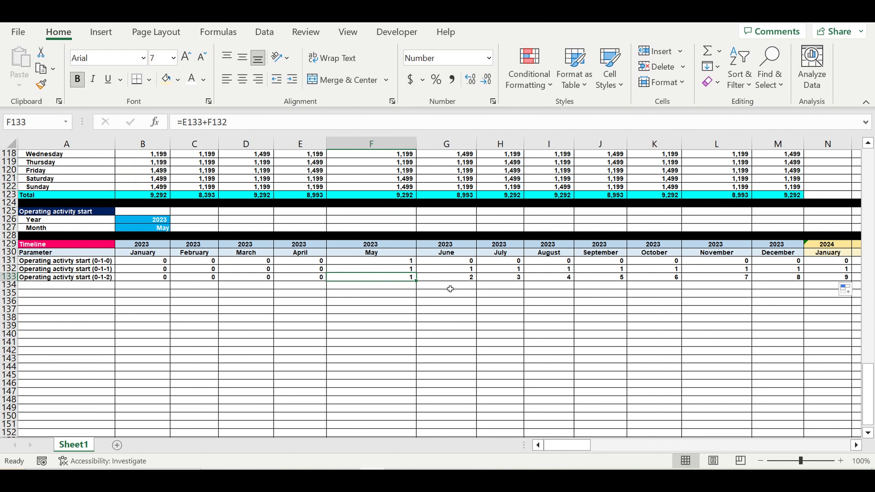
left_click(455, 279)
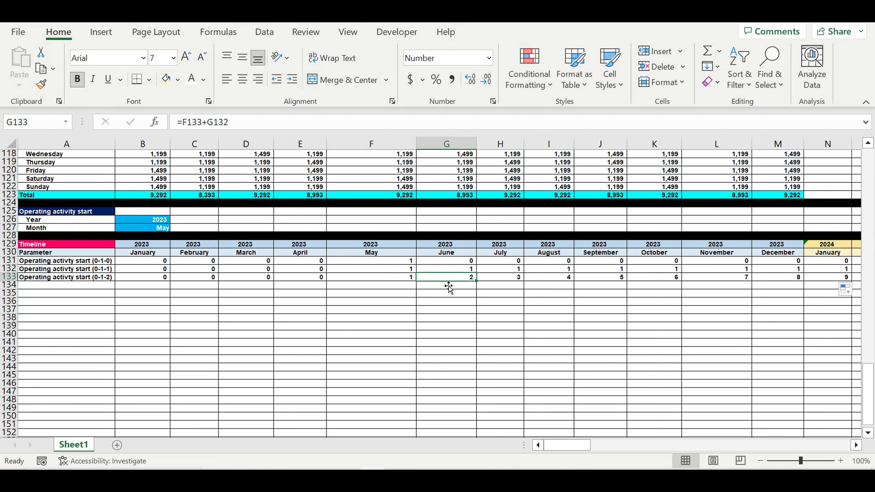
left_click(406, 280)
left_click(447, 279)
left_click(504, 281)
left_click(543, 281)
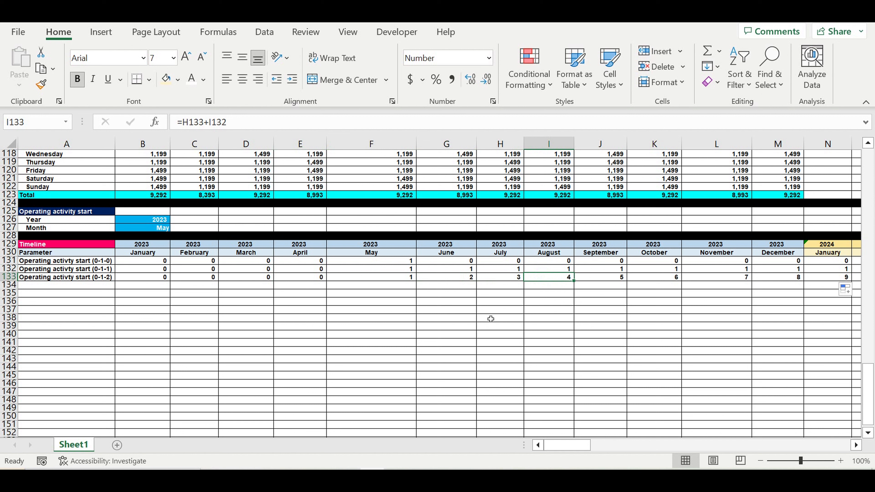
Label the new timeline row in A134 "Investment stage ends (0-1-0)".
left_click(96, 289)
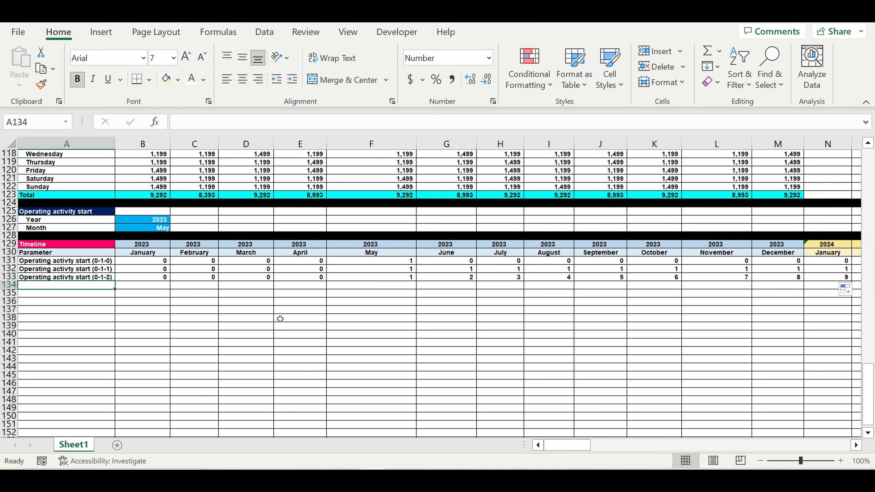
type("Investment stage en")
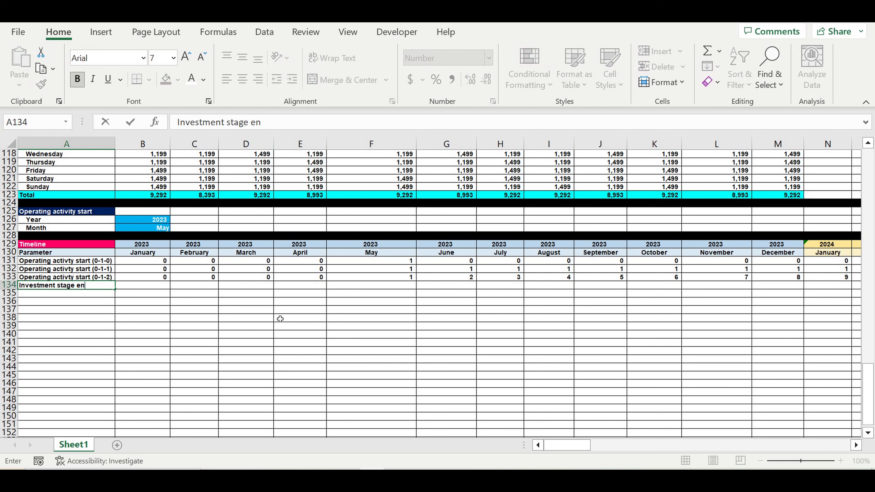
type("ds (0-1-0")
key("Return")
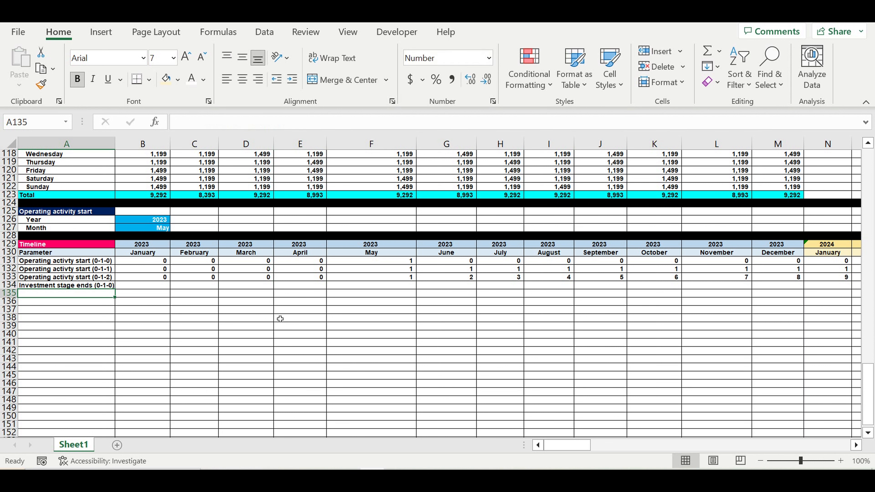
Change the A134 label to "Initial Investment stage ends (0-1-0)" and auto-fit the width of column A.
left_click(91, 285)
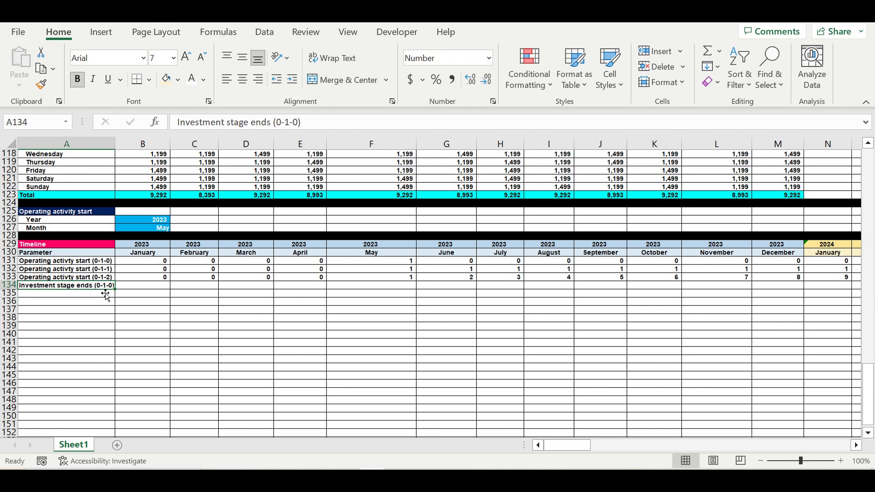
left_click(179, 124)
type("I")
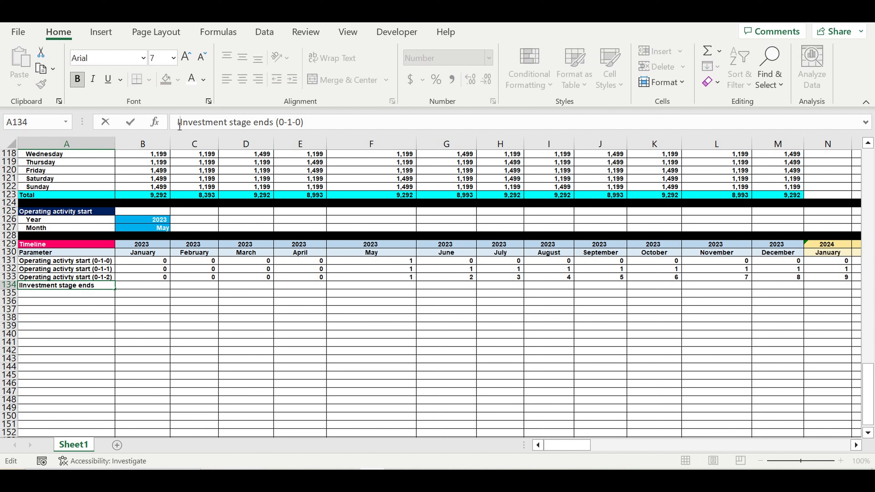
type("nitial")
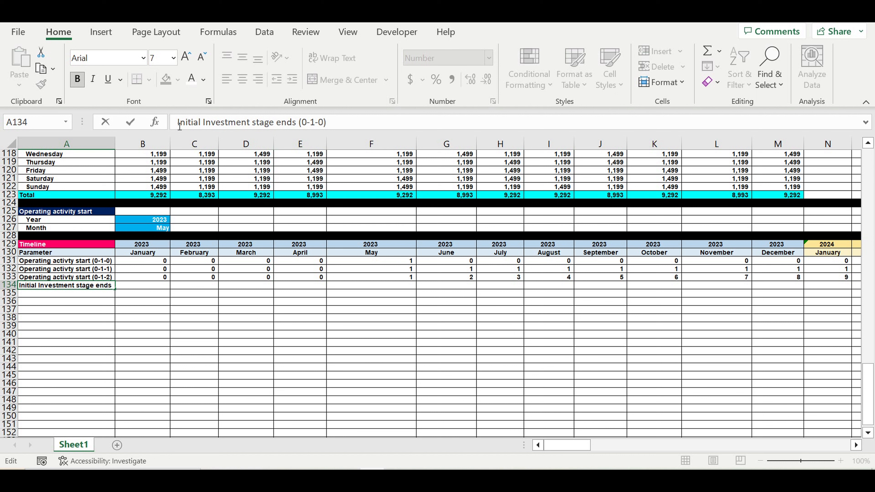
key("Return")
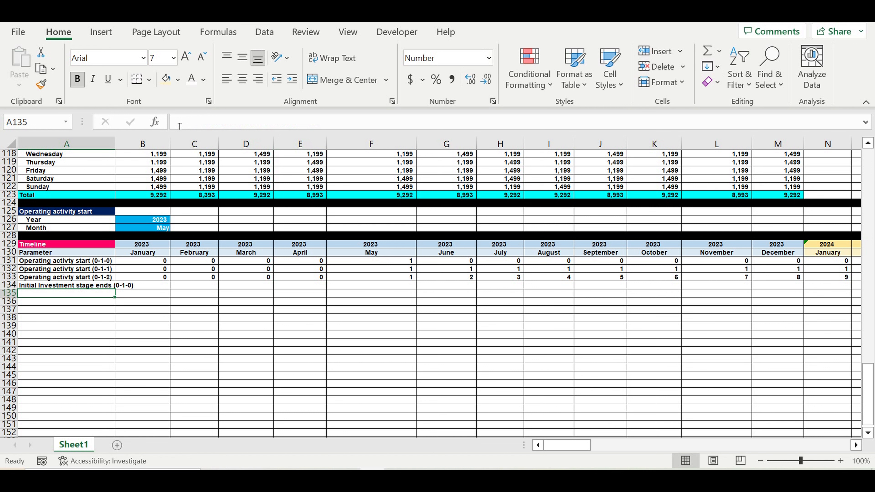
double_click(118, 148)
Enter =C131 in the January 2023 cell B134 so it refers to the following month's start flag.
left_click(175, 287)
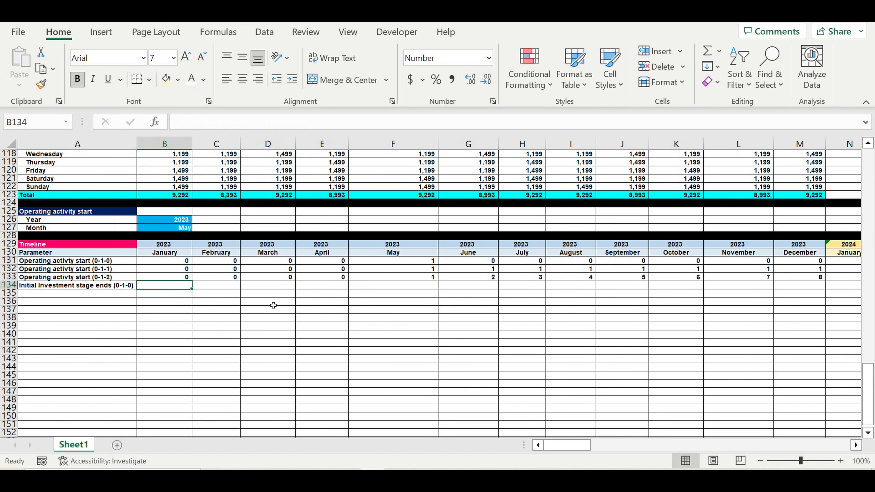
left_click(252, 314)
left_click(172, 285)
type("=")
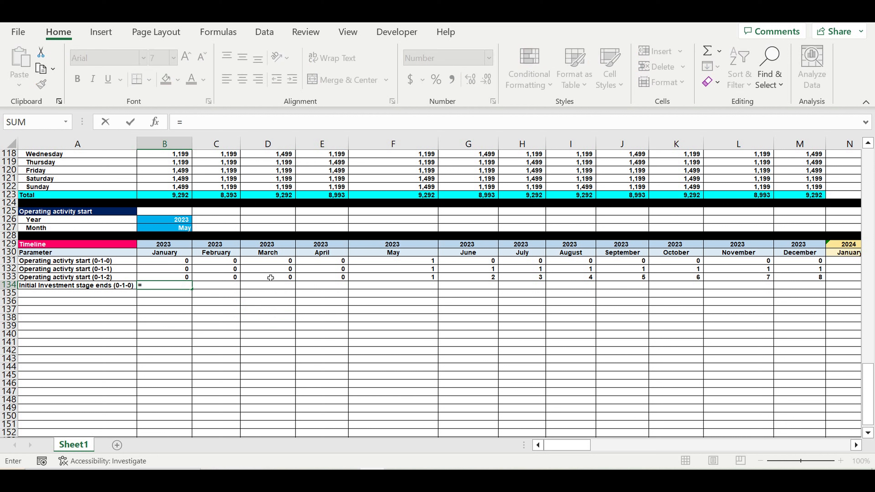
left_click(219, 264)
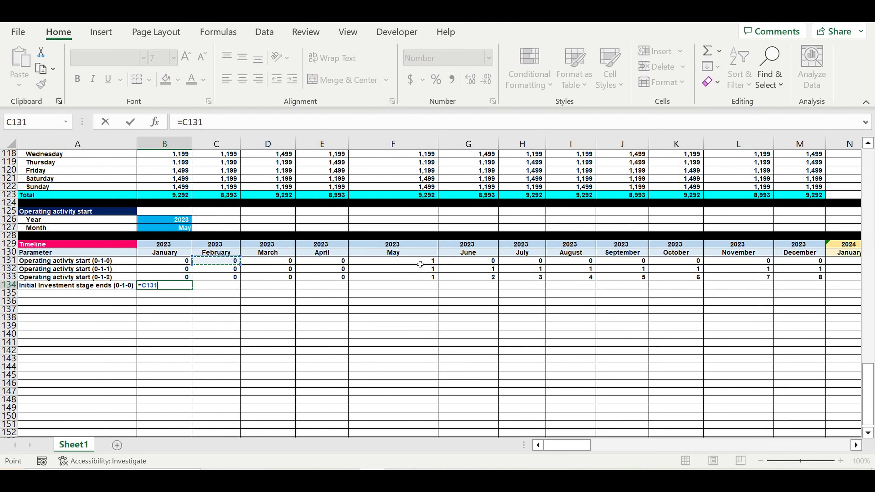
key("Return")
Copy the B134 formula across row 134 through December 2032 in column DQ, and check the April 2023 cell E134.
left_click(172, 286)
left_click_drag(197, 294, 715, 289)
left_click_drag(839, 285, 718, 294)
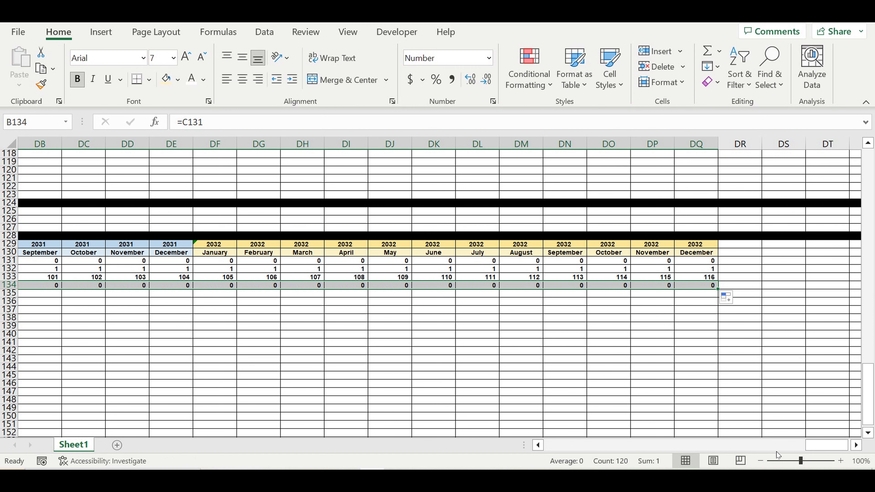
left_click_drag(819, 445, 560, 445)
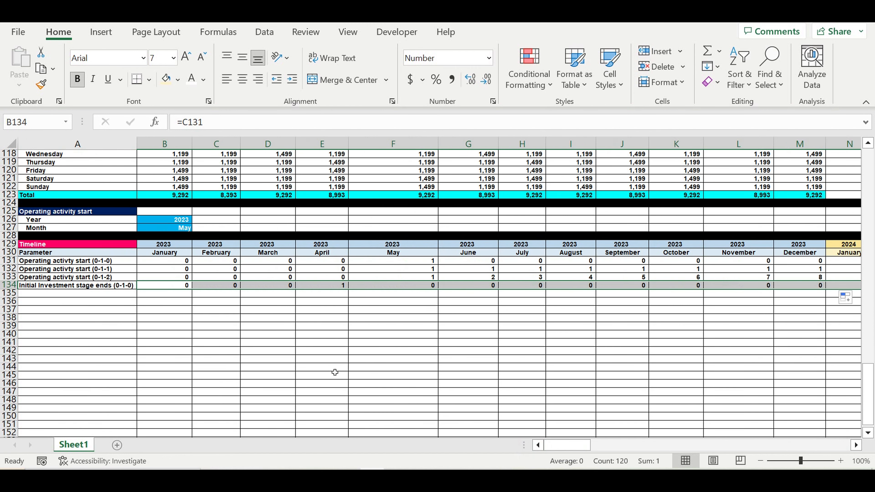
key("Right")
key("Right")
key("Right")
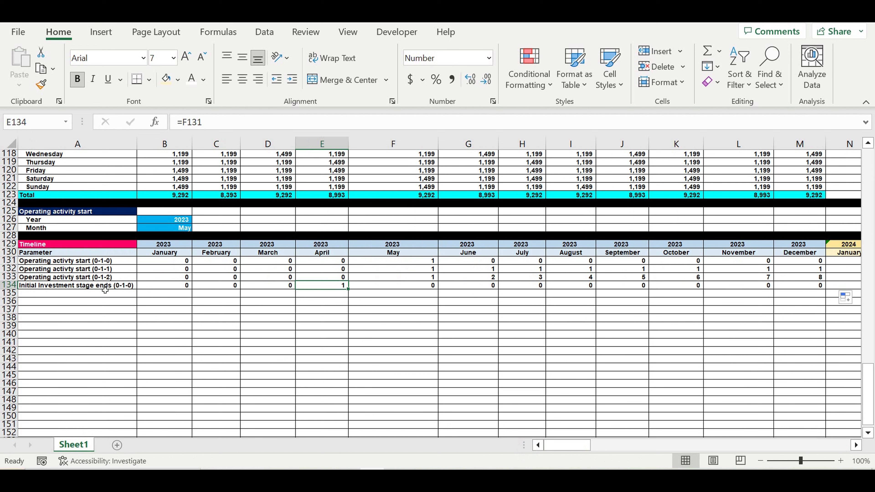
Copy the initial investment stage label from A134 down to A135.
left_click(104, 280)
key("Down")
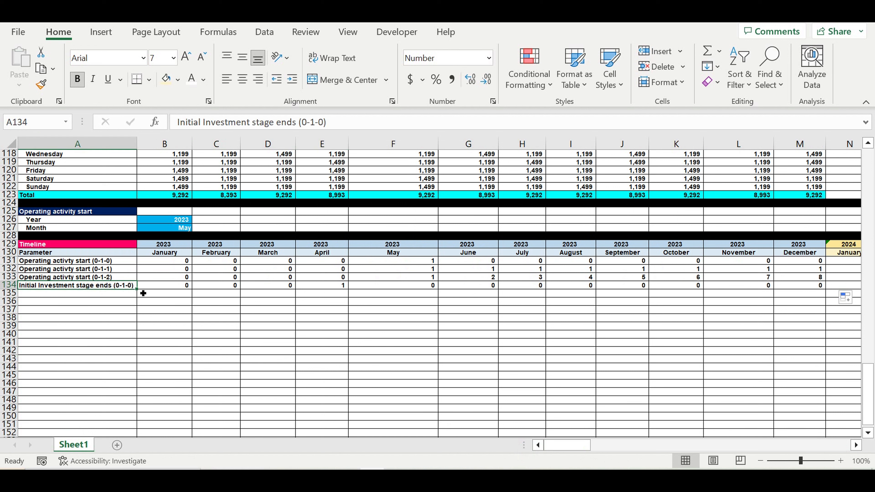
left_click_drag(142, 294, 140, 302)
key("Down")
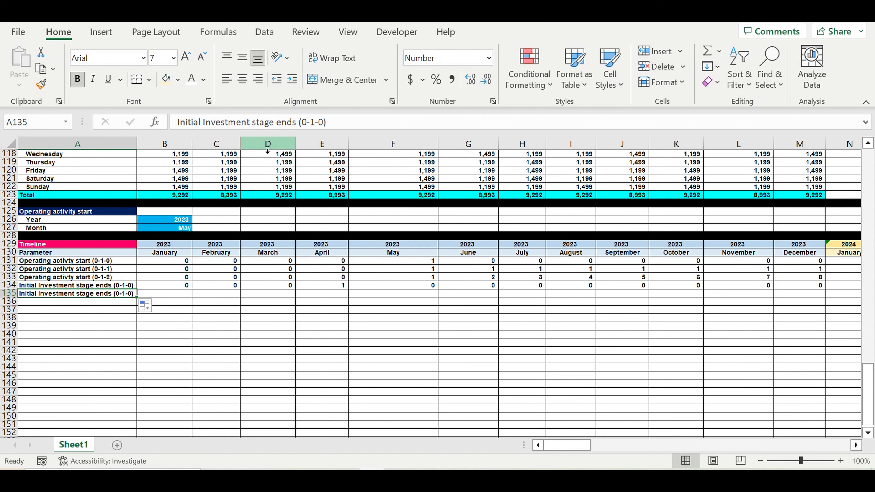
Change the copied label in A135 to "Initial Investment stage reverse (2-1-0)".
left_click_drag(277, 122, 297, 126)
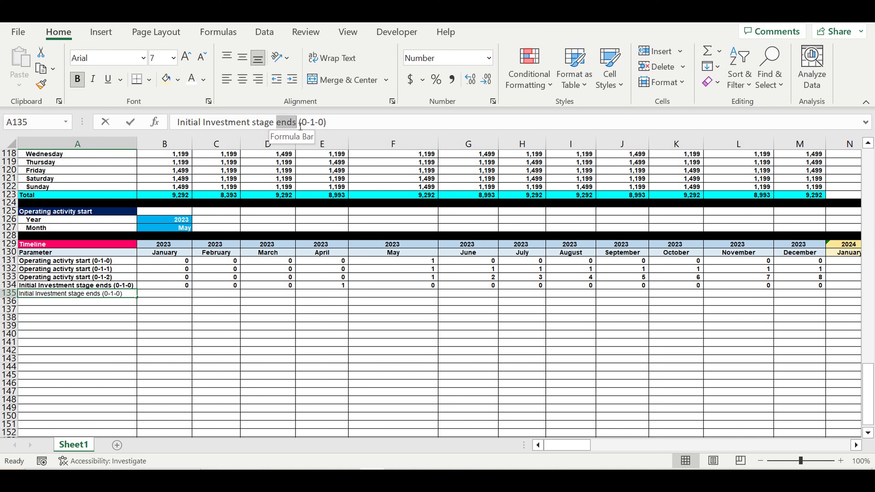
type("revers")
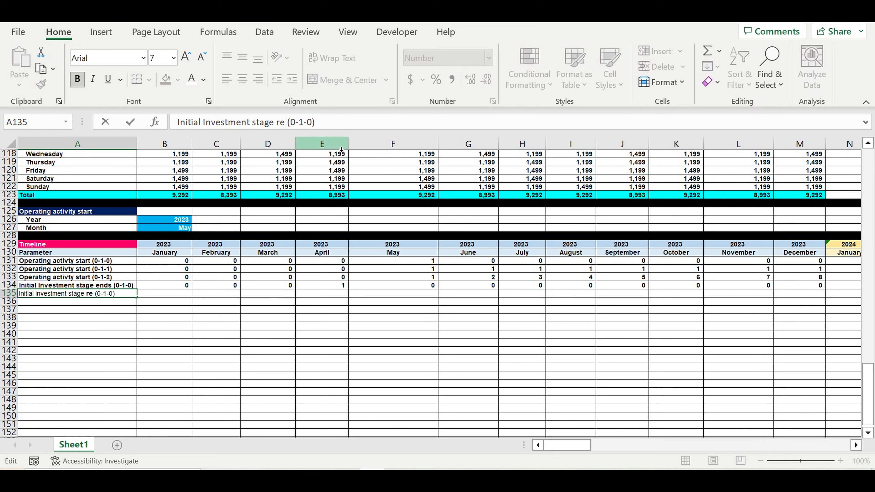
type("e")
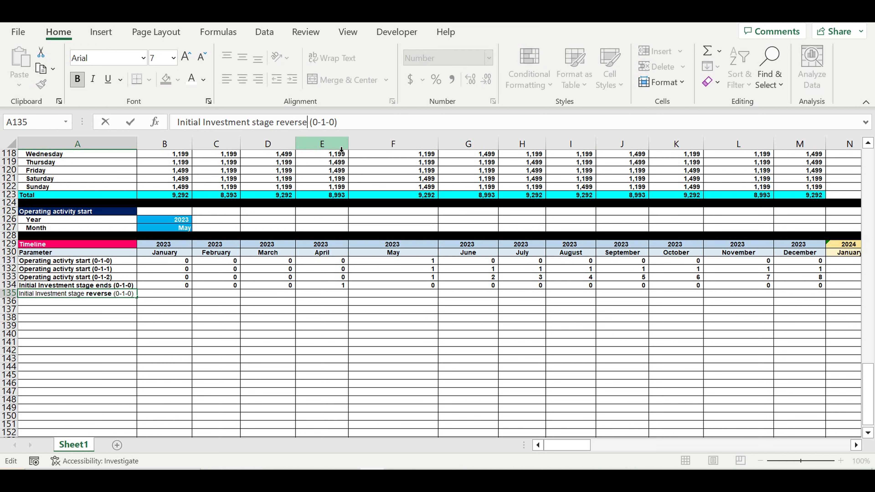
double_click(317, 121)
type("2")
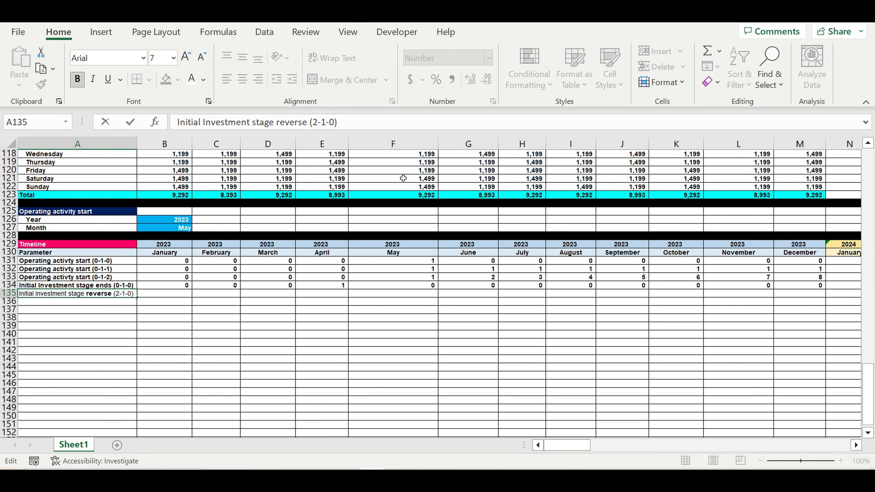
left_click(379, 296)
left_click(438, 352)
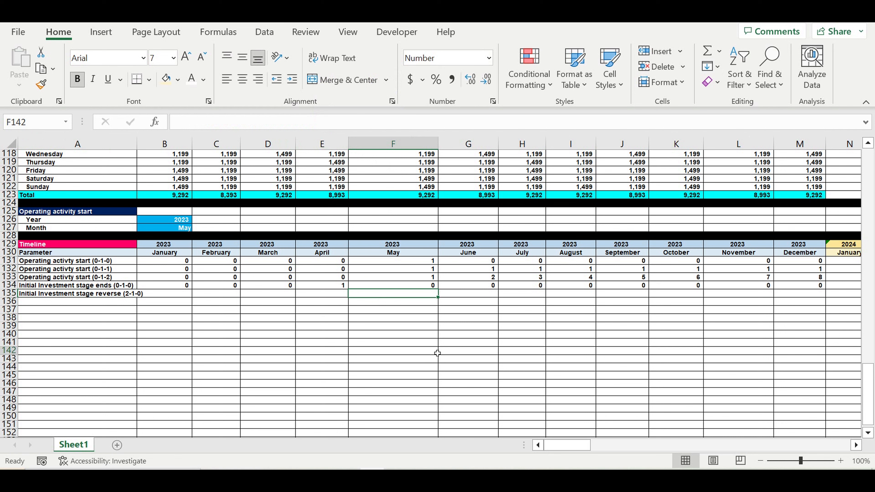
Examine the end of the timeline at December 2032, down to the empty reverse-stage cell DQ135, and return to January 2023.
left_click(345, 286)
left_click_drag(573, 449, 850, 445)
left_click(856, 446)
left_click(857, 445)
left_click(856, 445)
left_click(856, 445)
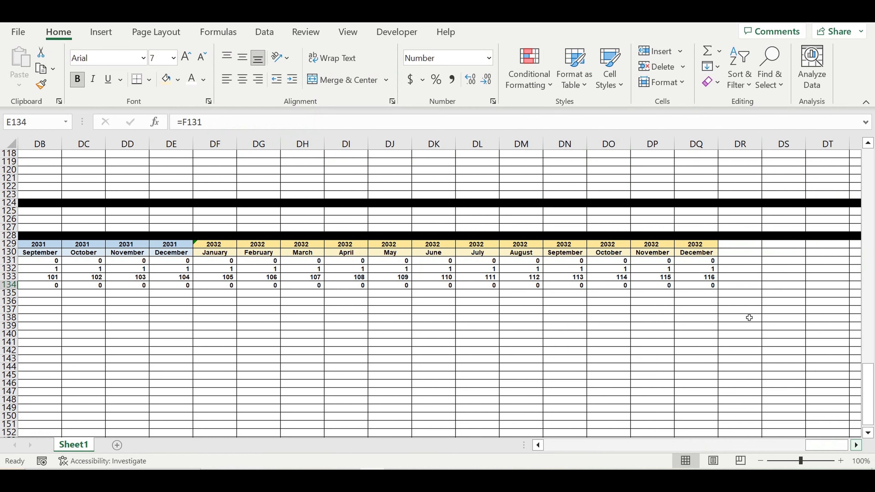
left_click(704, 298)
left_click_drag(827, 445, 565, 445)
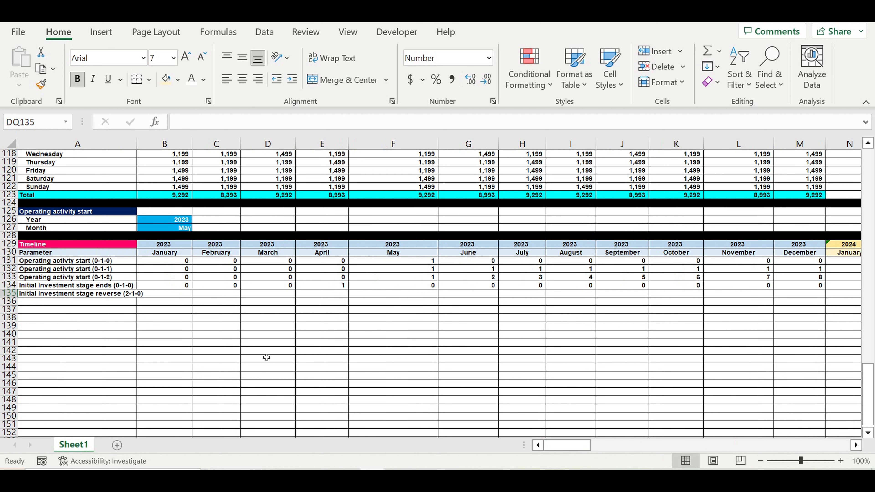
Freeze the first column so the row labels in column A stay in view along the timeline.
left_click(77, 145)
left_click(358, 33)
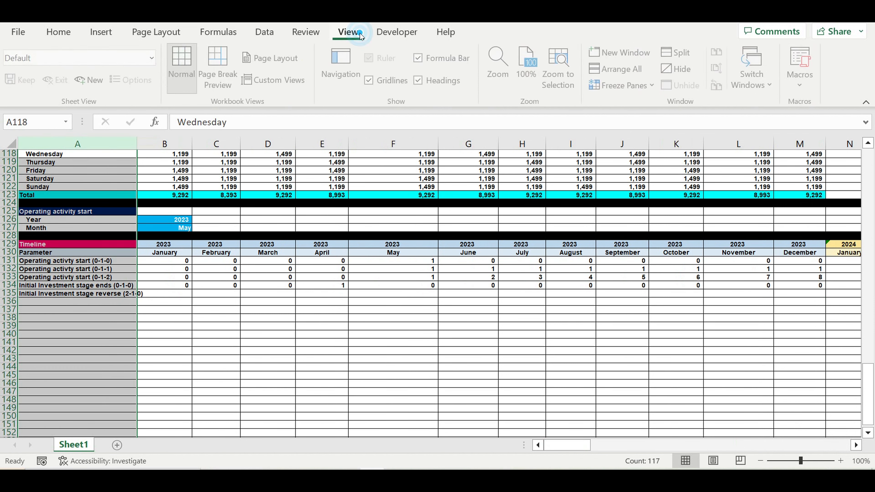
left_click(642, 85)
left_click(638, 193)
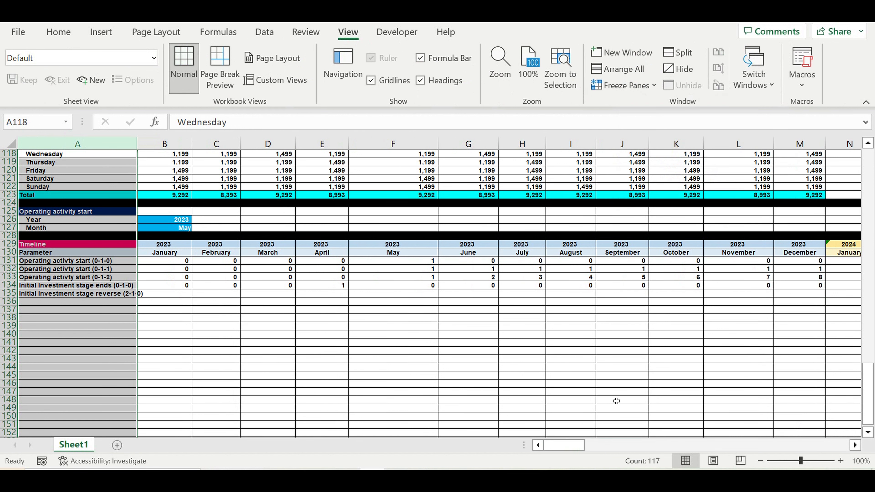
left_click(614, 391)
Enter =DQ134 in the December 2032 cell DQ135 of the initial investment stage reverse row.
left_click_drag(582, 445, 874, 443)
left_click_drag(863, 395, 840, 298)
left_click(838, 294)
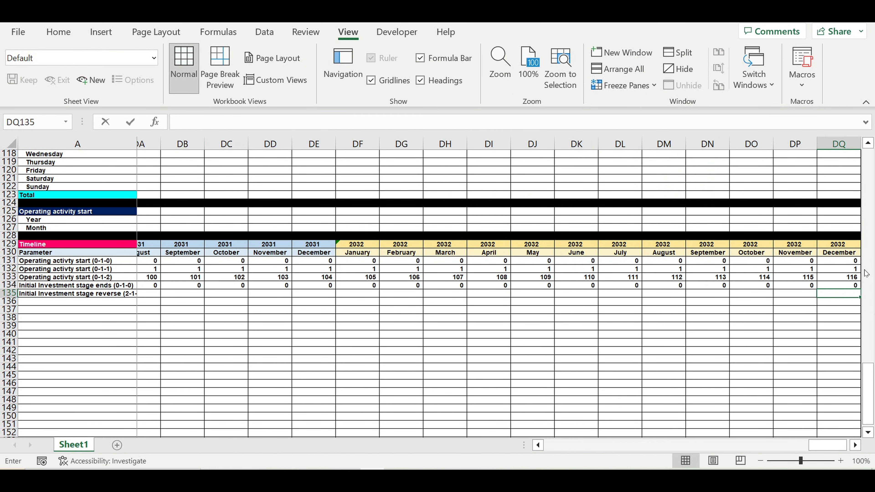
type("=")
left_click(840, 286)
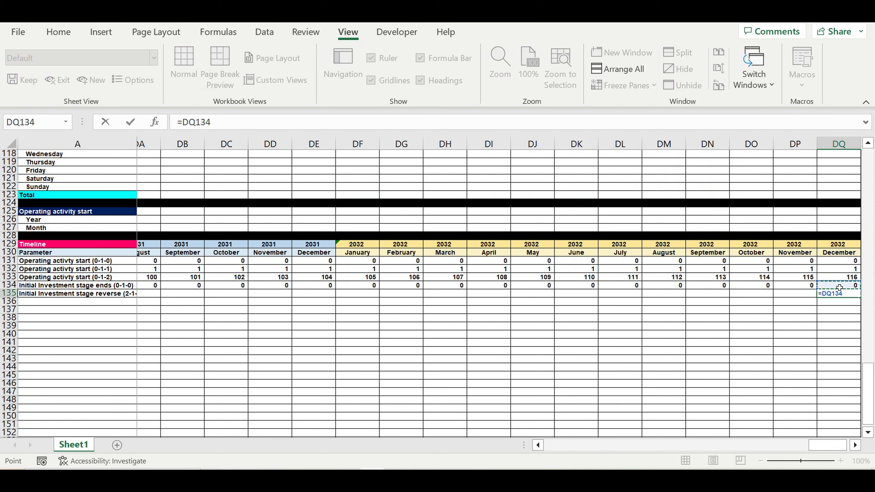
key("Return")
Start the November 2032 formula in DP135 as =if(and(DQ135=0,DP134=0),1, leaving the false value open.
left_click(791, 295)
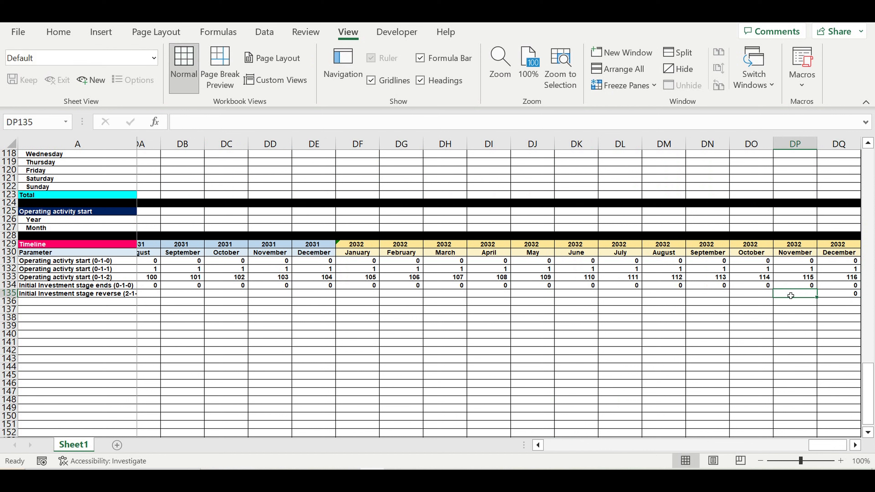
type("=if")
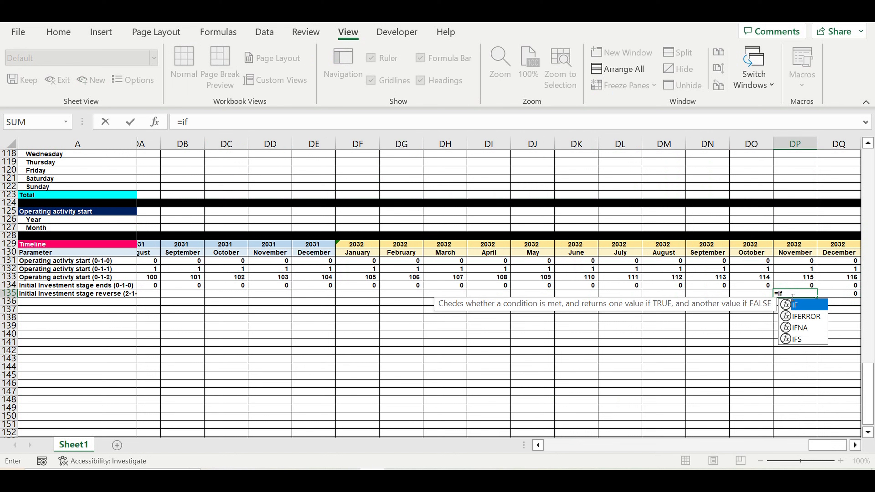
type("(and(")
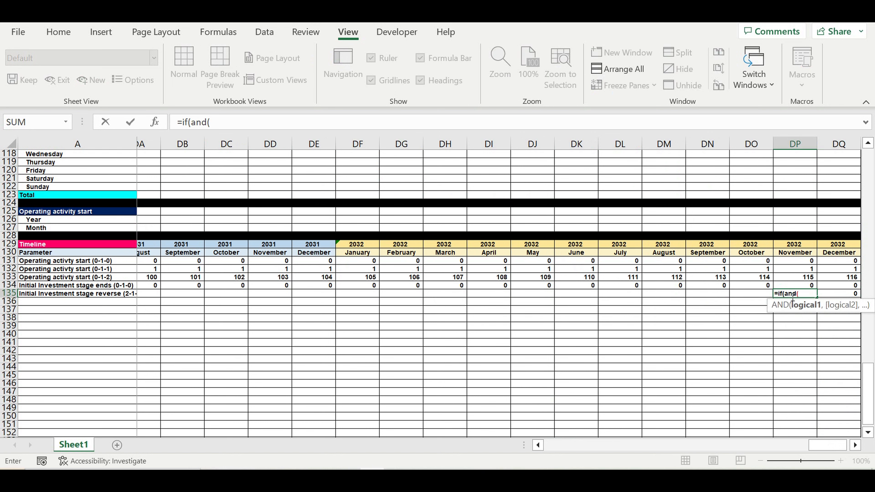
left_click(848, 293)
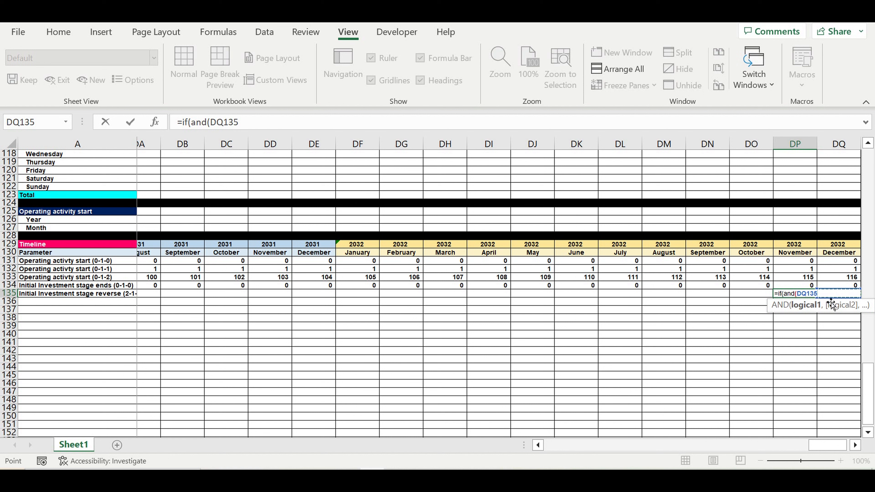
type("=0,")
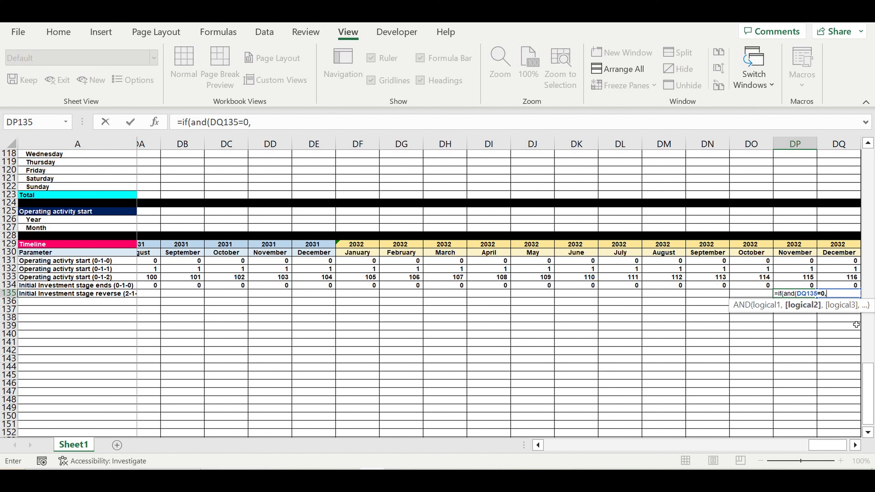
left_click(796, 286)
type("=0")
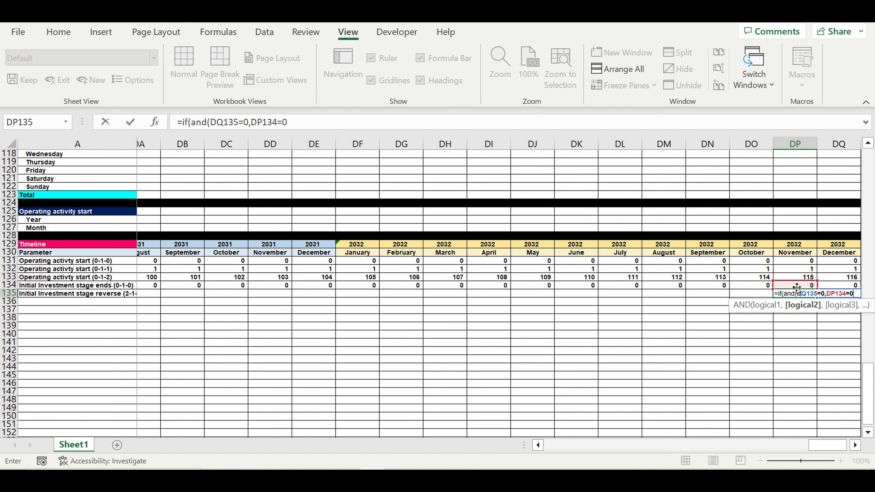
type(")")
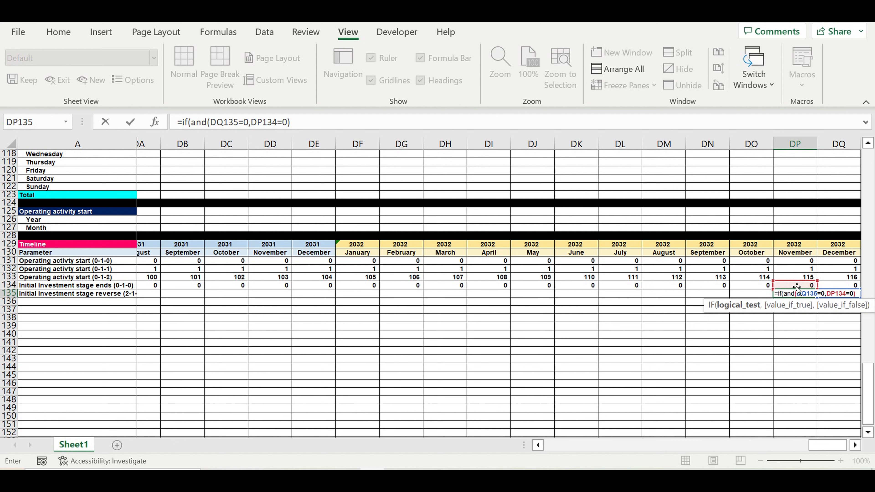
type(",1,0")
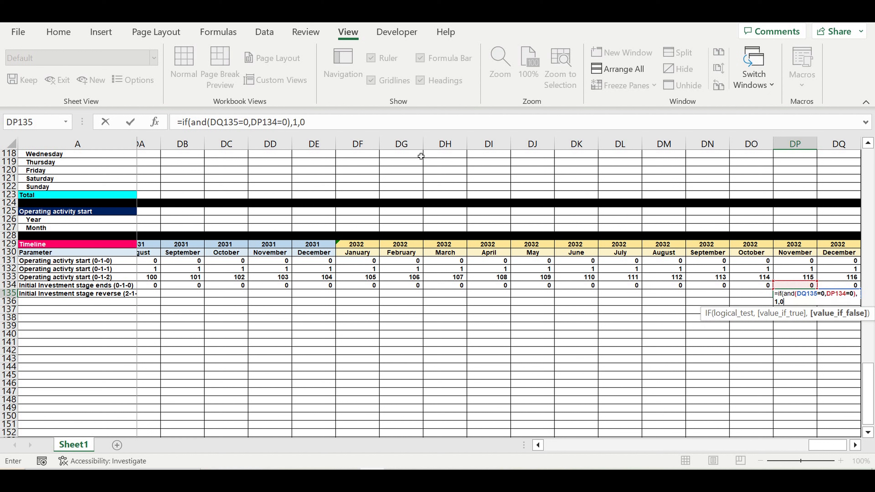
key("BackSpace")
Duplicate the IF(AND()) expression as DP135's false branch, change its second condition to DP134>0, and set the first IF's true value to 0.
left_click_drag(327, 121, 182, 122)
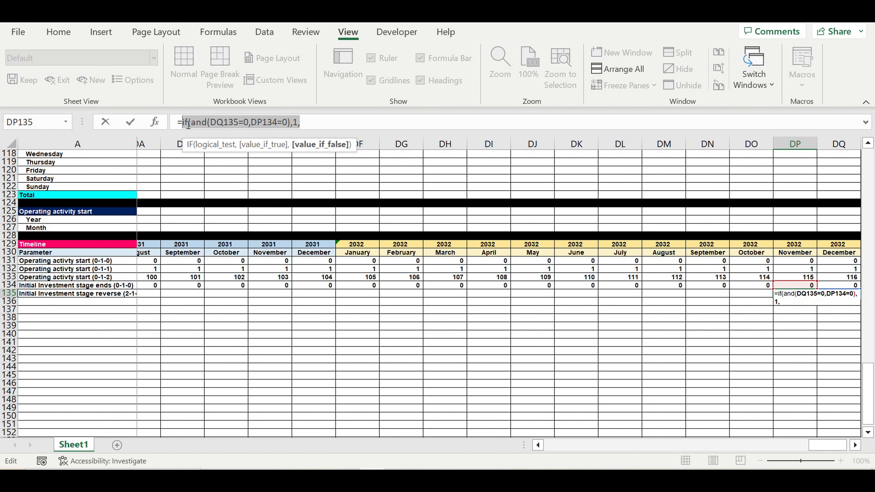
key("ctrl+c")
left_click(323, 129)
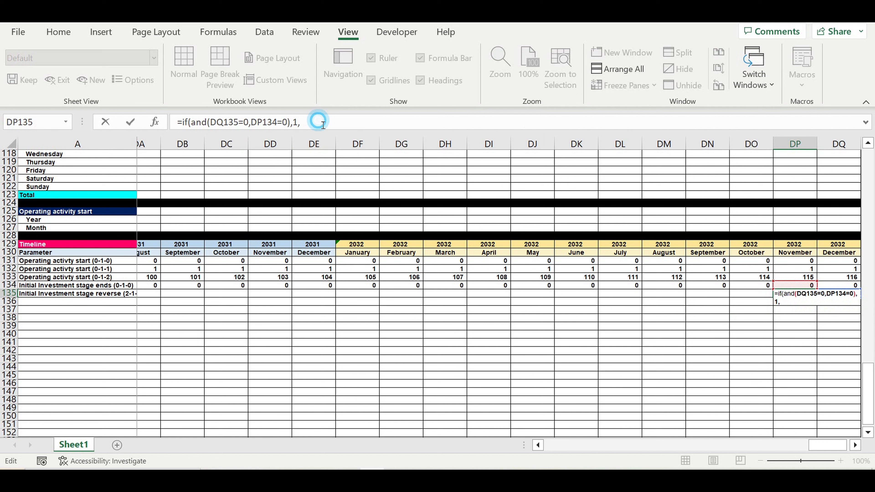
key("ctrl+v")
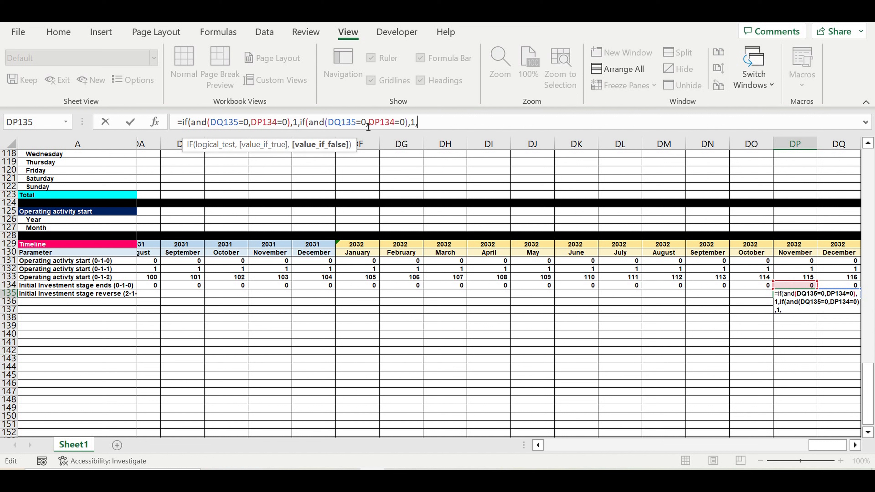
left_click(400, 123)
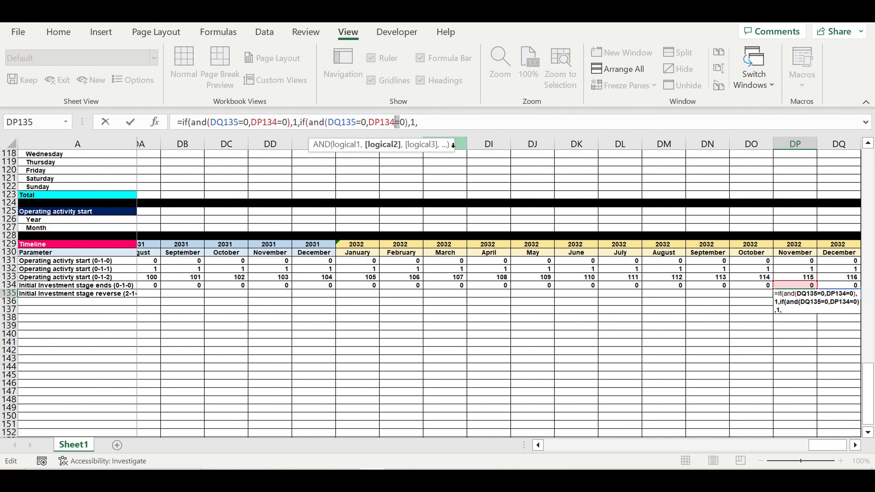
type(">")
double_click(295, 122)
type("0")
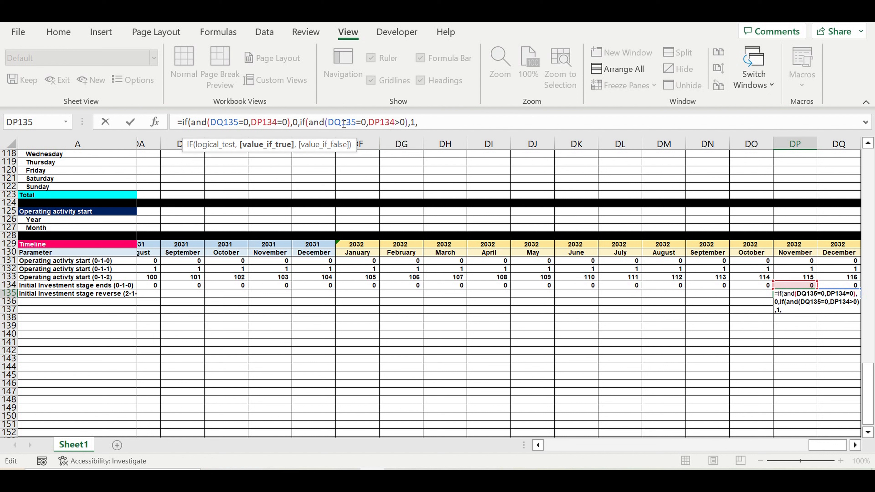
Complete the DP135 formula with DQ135+1 as the nested IF's false value.
left_click(433, 130)
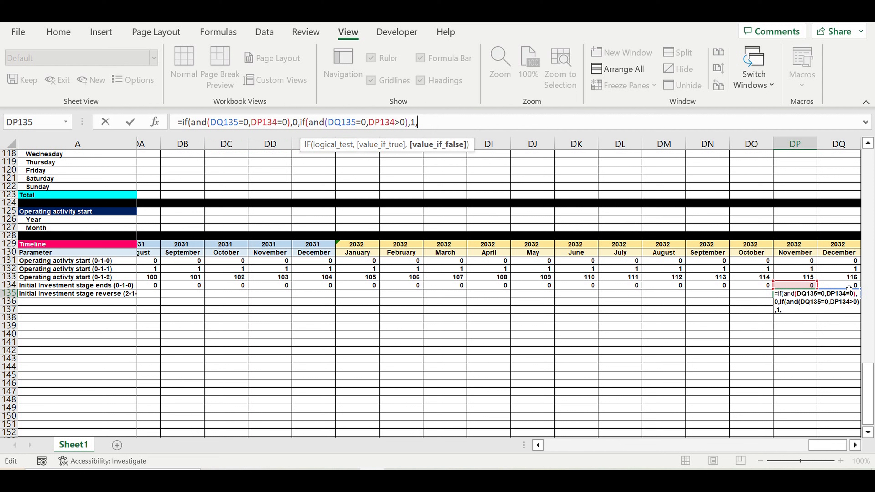
left_click_drag(327, 125, 357, 125)
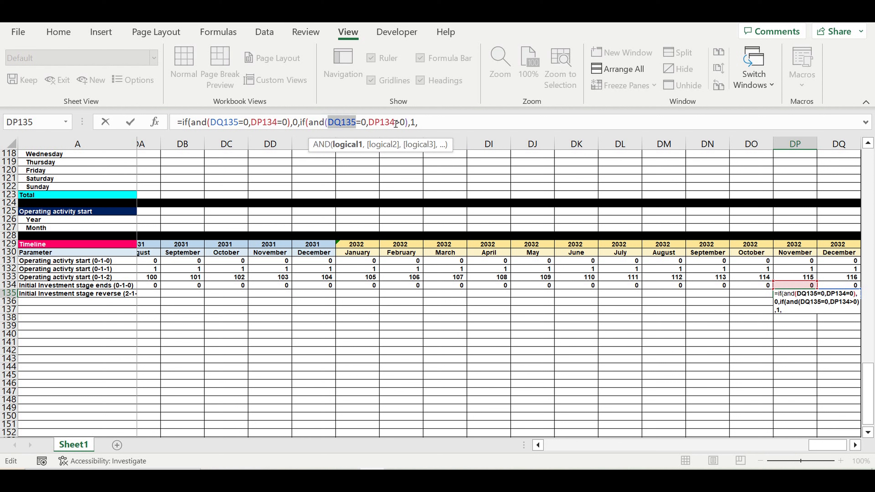
left_click(447, 128)
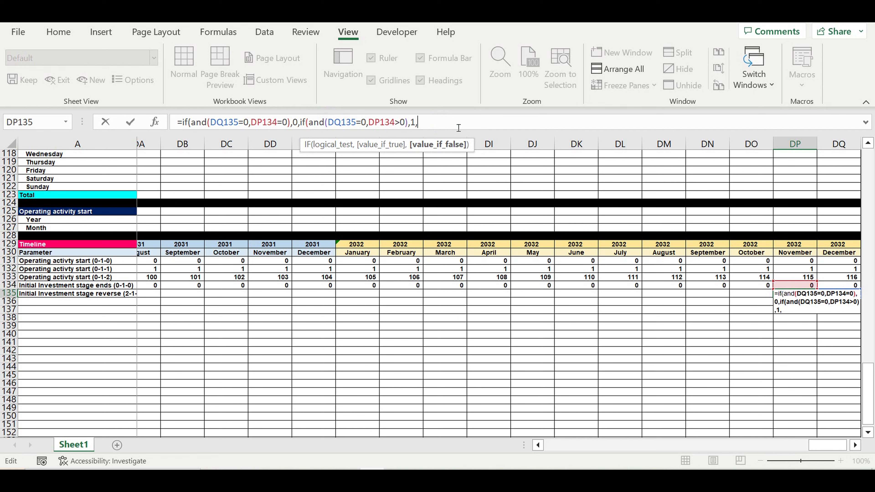
key("ctrl+v")
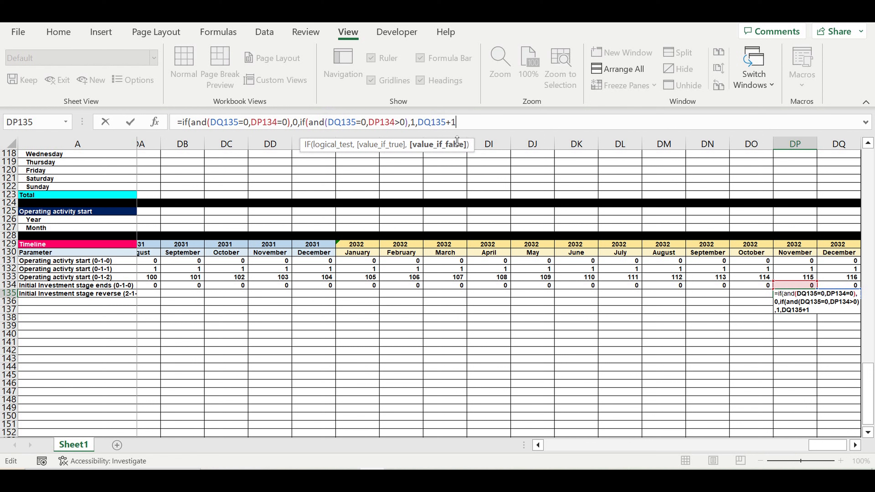
type("+1))")
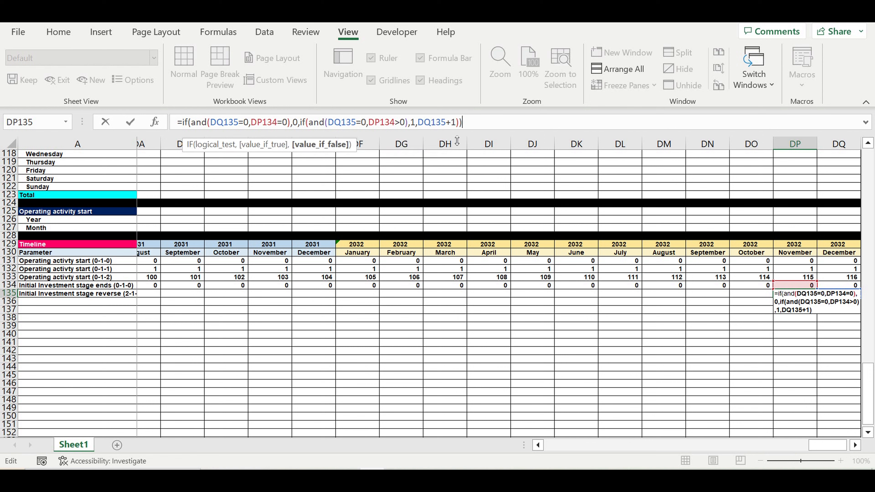
key("Return")
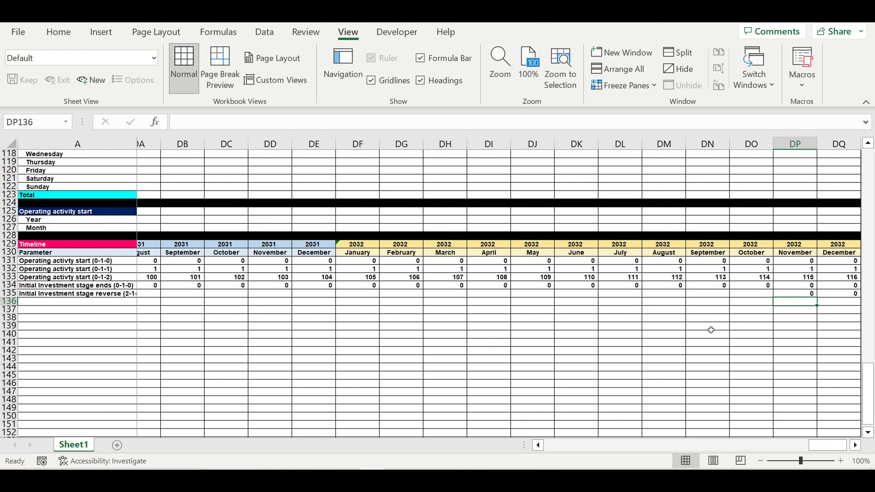
Copy the DP135 formula back along row 135 to January 2023 in B135, and check the January to March 2023 cells.
left_click(796, 294)
left_click_drag(821, 302, 172, 348)
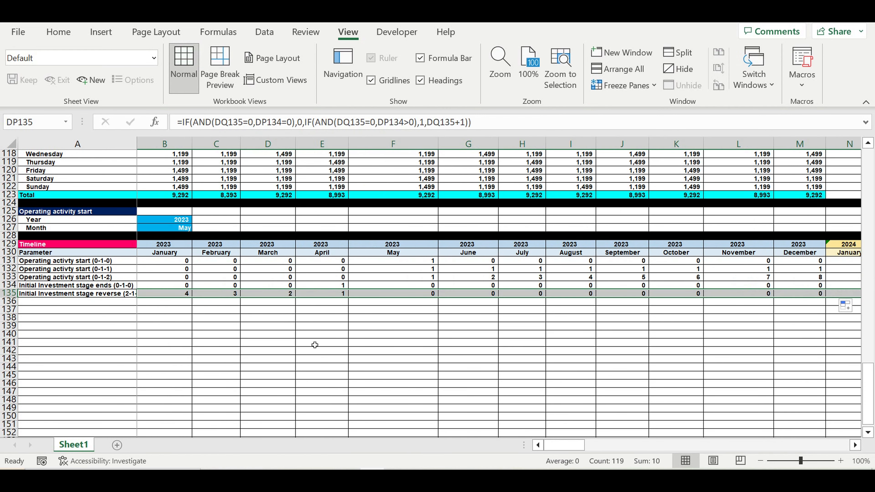
left_click(342, 350)
left_click(283, 294)
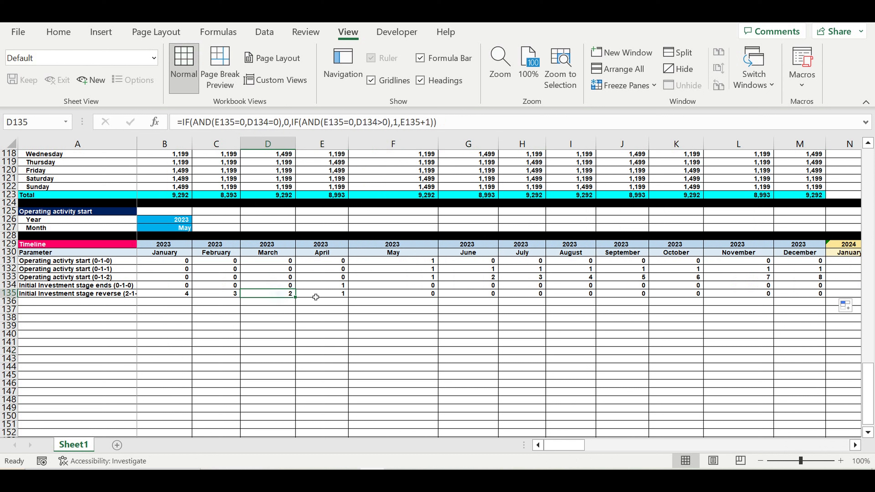
left_click(229, 297)
left_click(179, 296)
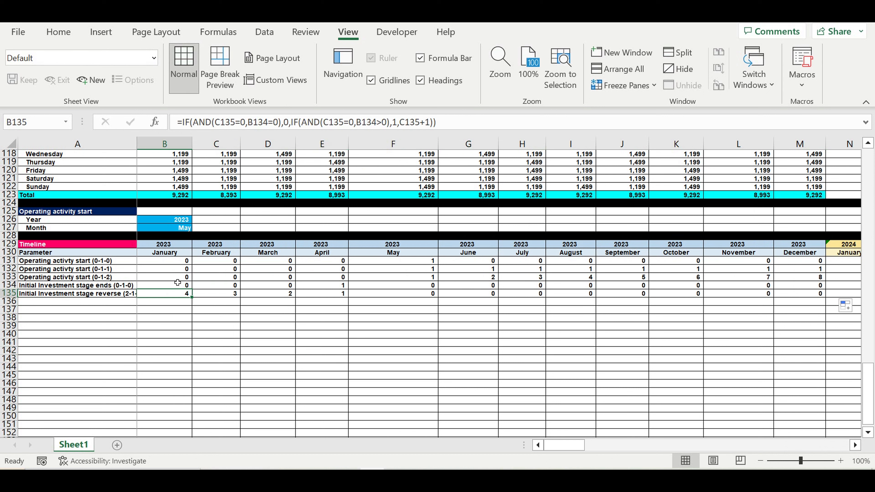
left_click(276, 296)
left_click(214, 296)
left_click(176, 296)
Widen column A to fit the row 135 label, and fill row 136 with black as a section divider.
left_click_drag(136, 144, 147, 144)
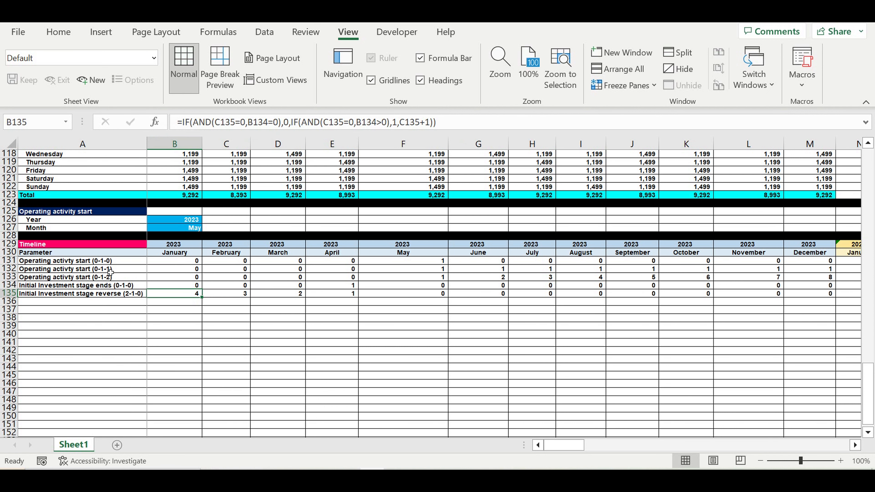
left_click(9, 301)
left_click(58, 32)
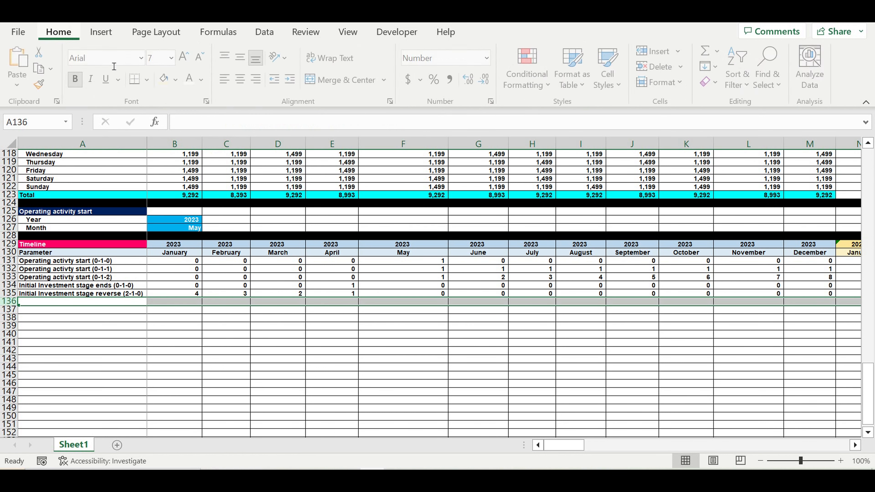
left_click(178, 79)
left_click(177, 114)
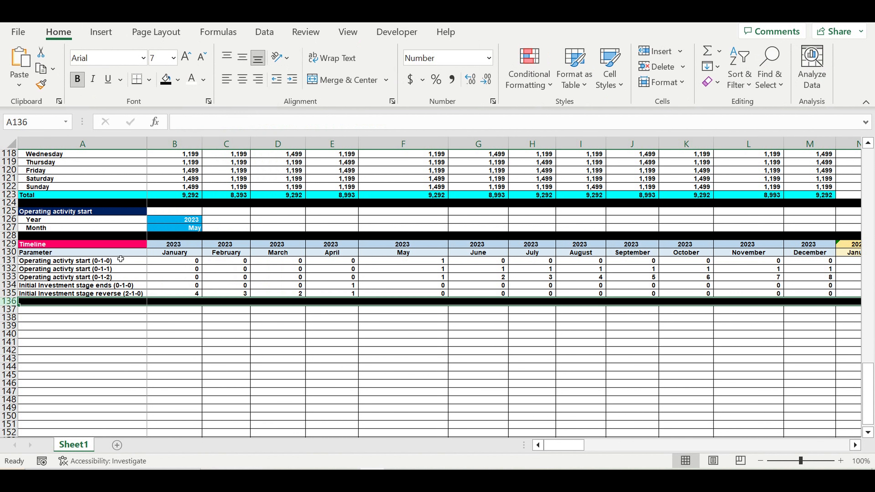
Indent the timeline parameter labels in A131:A135 one level, and widen column A to fit them.
left_click_drag(119, 264, 121, 294)
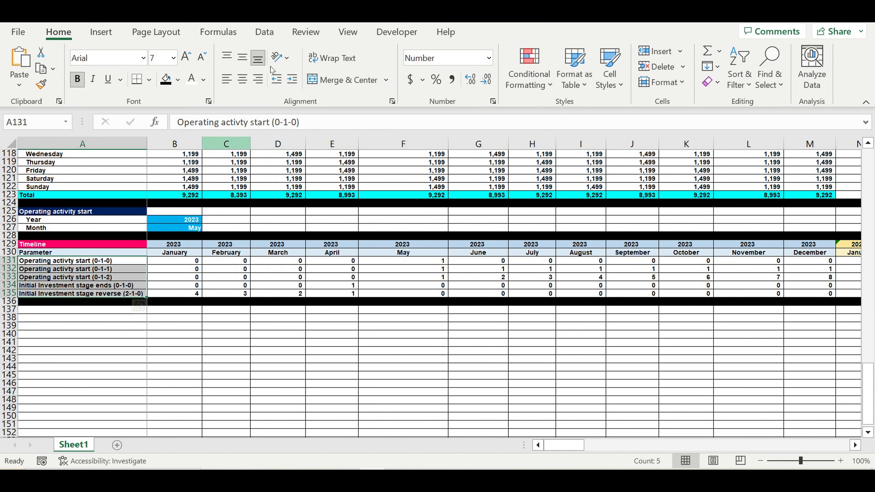
left_click(293, 80)
left_click(214, 367)
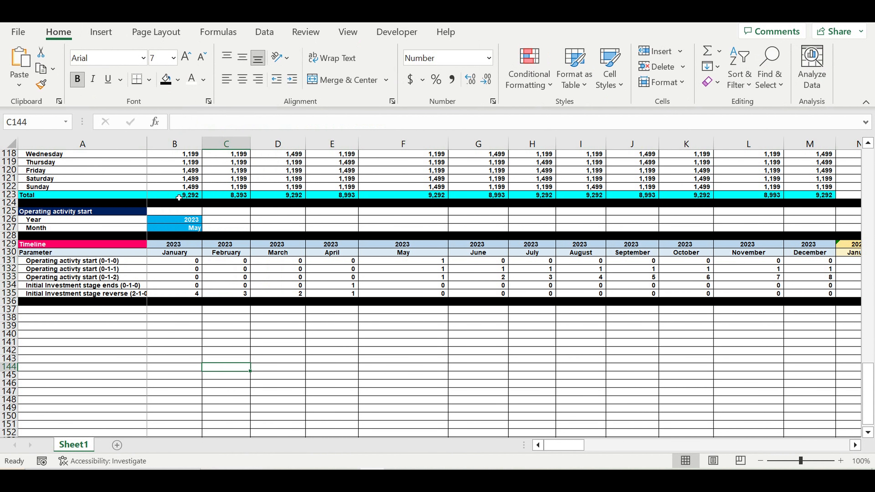
left_click_drag(149, 148, 155, 148)
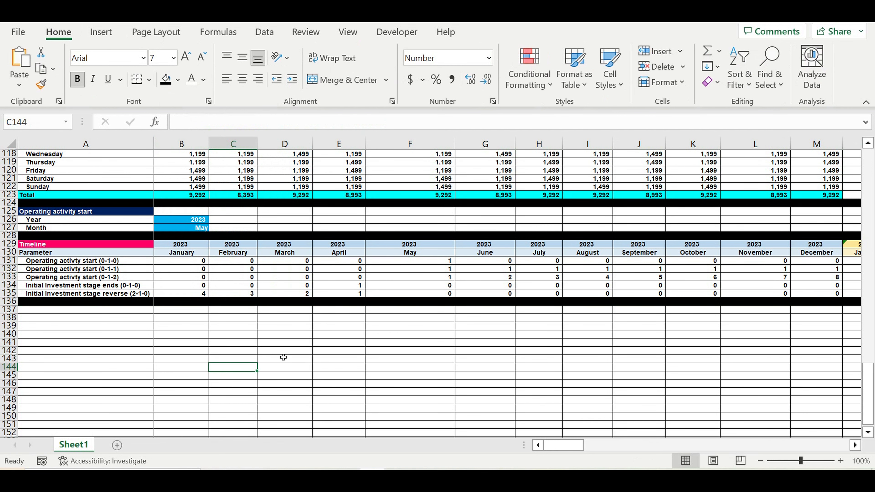
Set the operating activity start month in B127 to November.
left_click(188, 229)
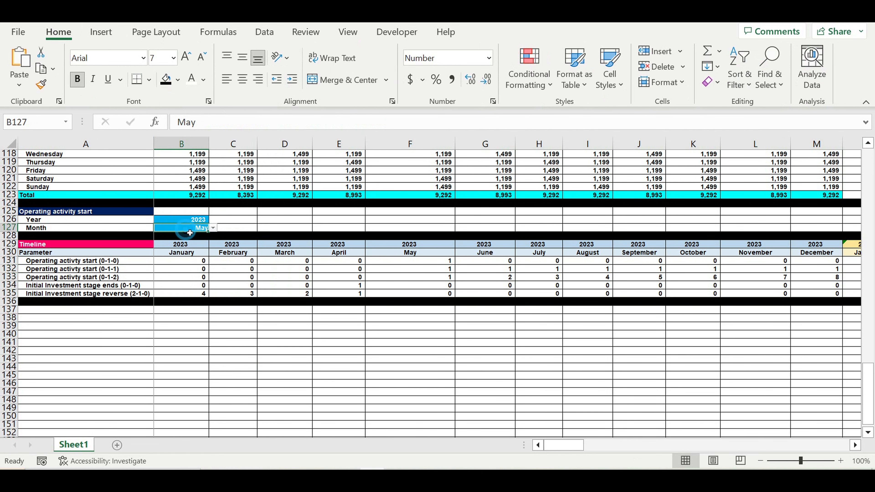
left_click(212, 229)
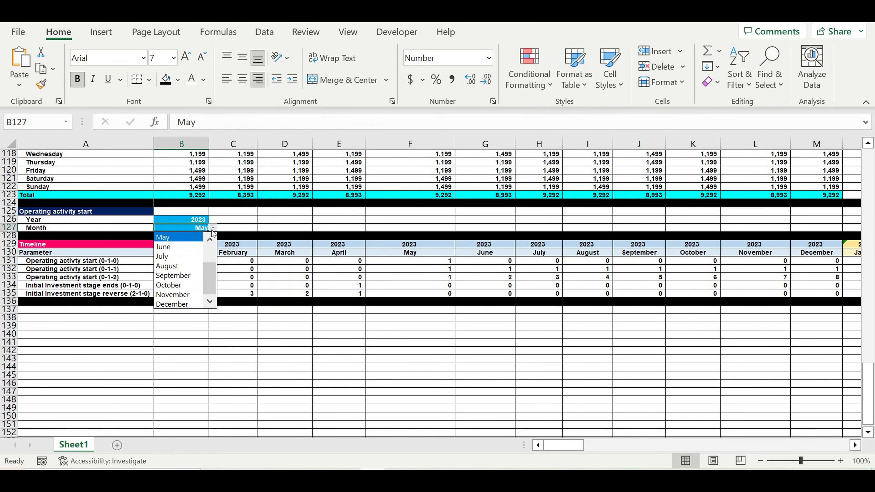
left_click(185, 295)
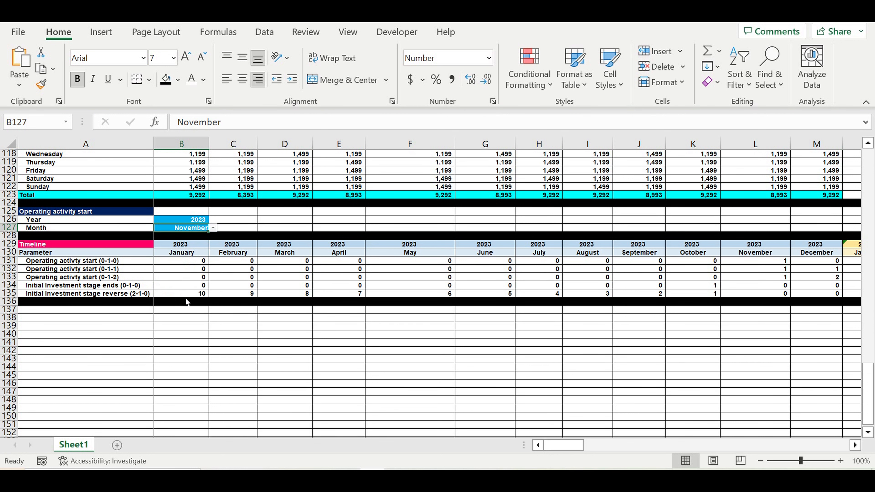
Check timeline rows 131 to 135 around November 2023, following the month counter into 2024 and the reverse investment stage back to January 2023.
left_click(762, 263)
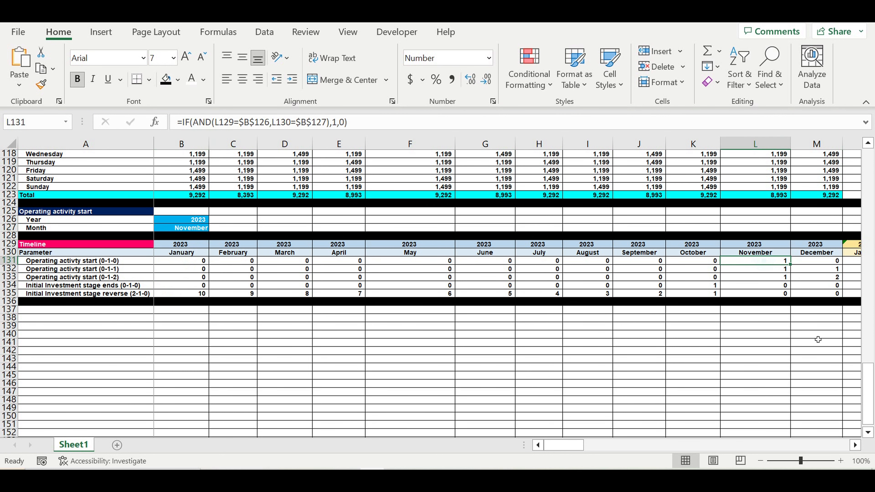
left_click(856, 445)
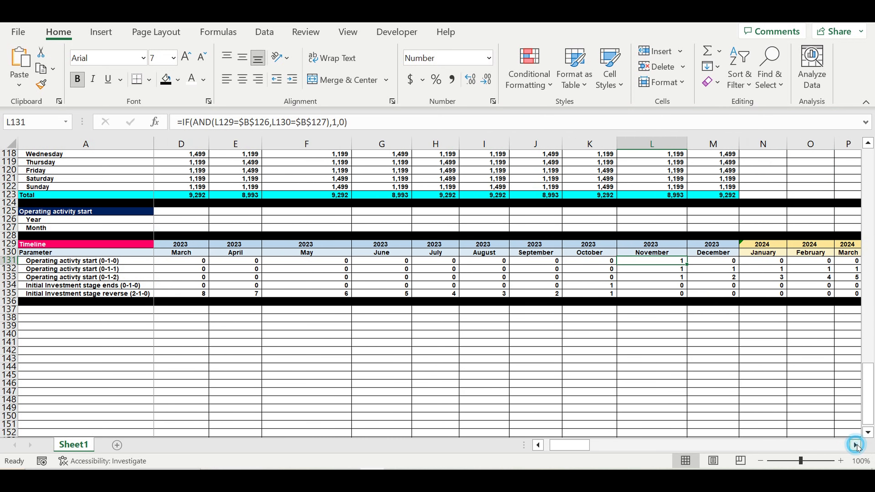
scroll(510, 293, "right", 1)
left_click_drag(372, 277, 767, 278)
left_click(364, 254)
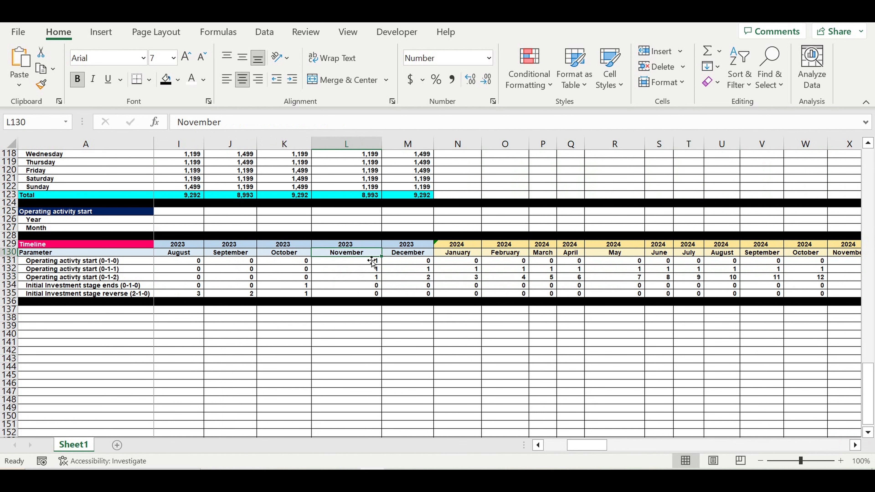
left_click(303, 288)
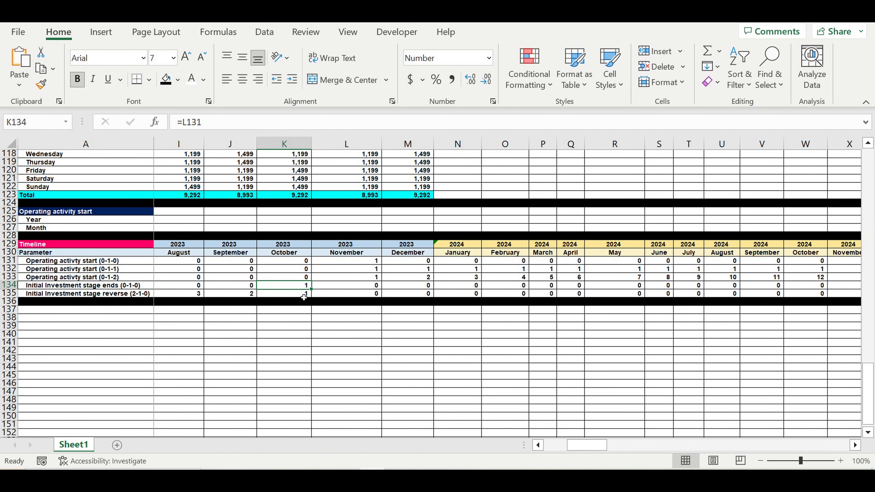
left_click_drag(304, 297, 208, 295)
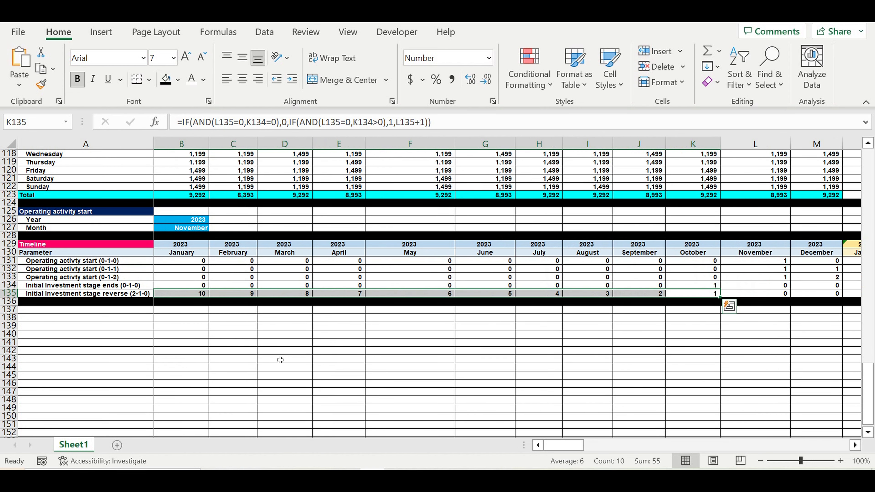
left_click(282, 360)
Center the Parameter heading in A130 of the timeline table.
scroll(282, 340, "up", 2)
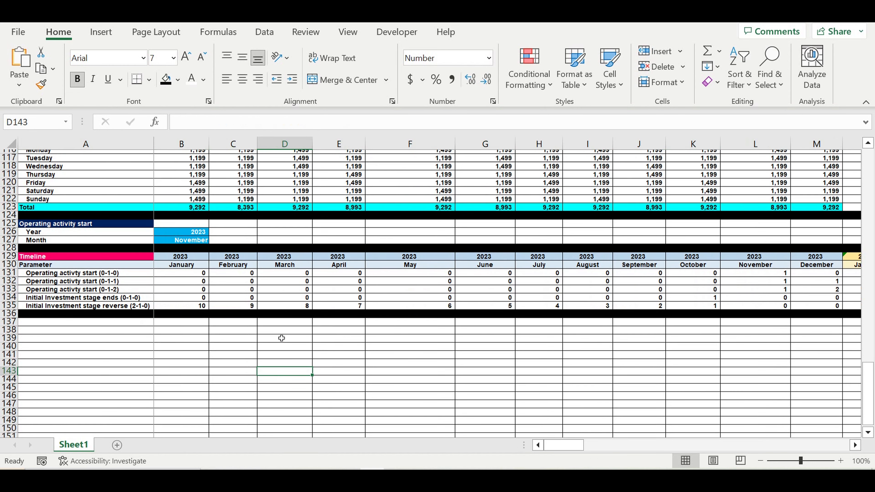
scroll(282, 339, "up", 3)
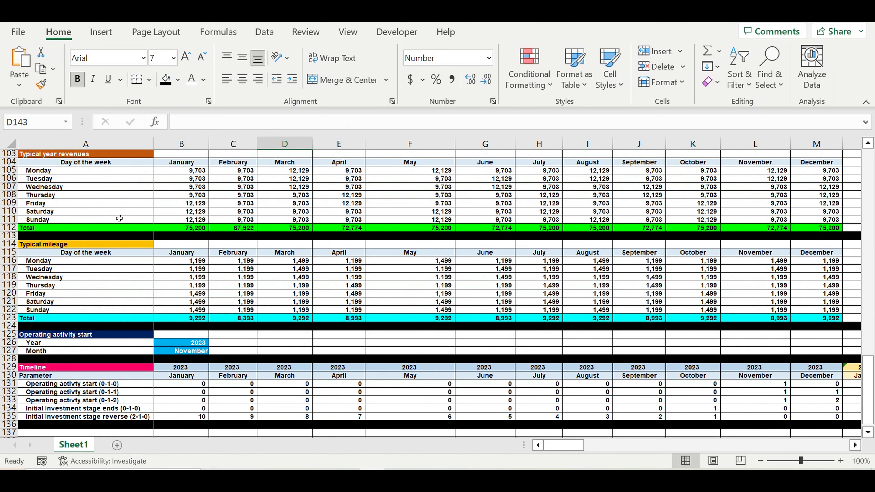
scroll(237, 304, "down", 1)
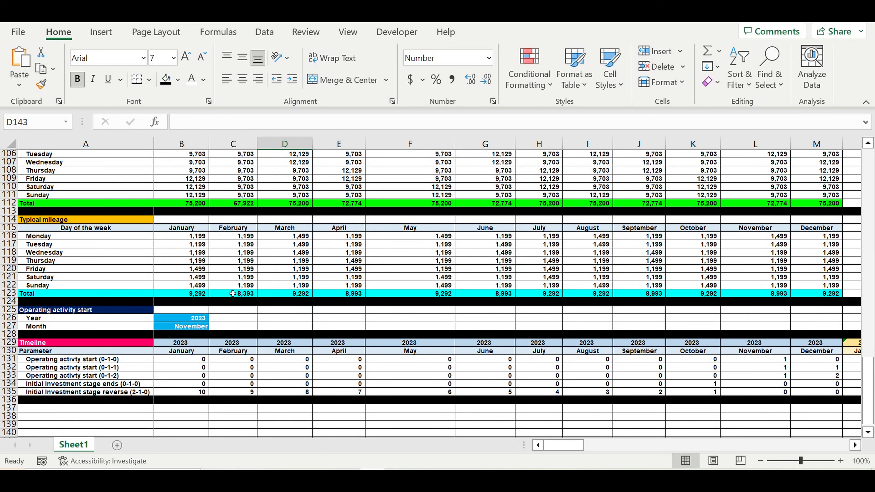
left_click(134, 352)
left_click(242, 79)
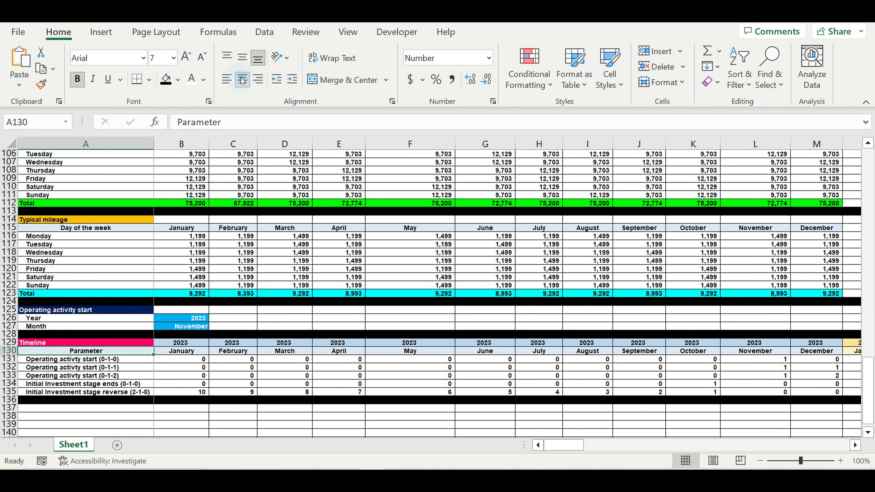